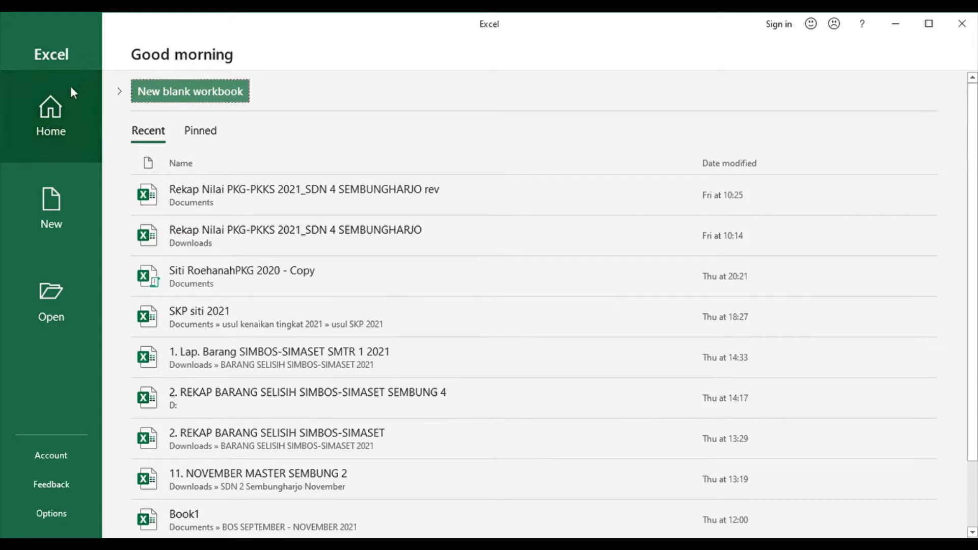
Step: Look through the recent workbooks, the available templates and the options for opening an existing file
{"action": "left_click", "coordinate": [57, 115]}
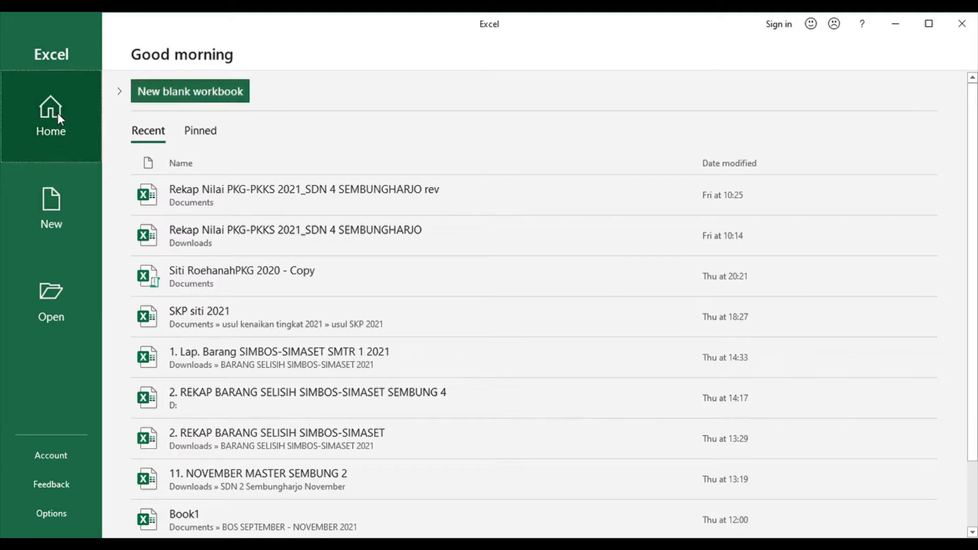
{"action": "left_click", "coordinate": [48, 215]}
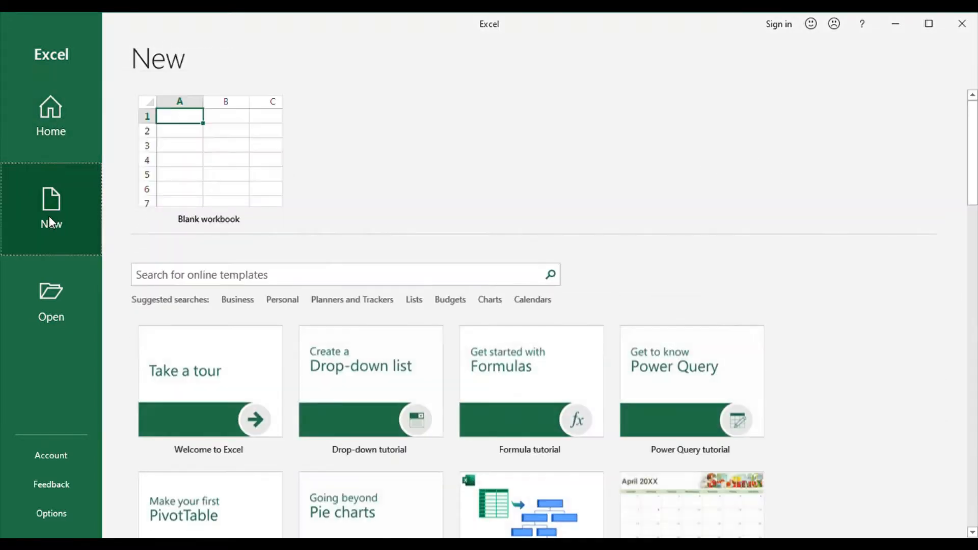
{"action": "left_click", "coordinate": [51, 141]}
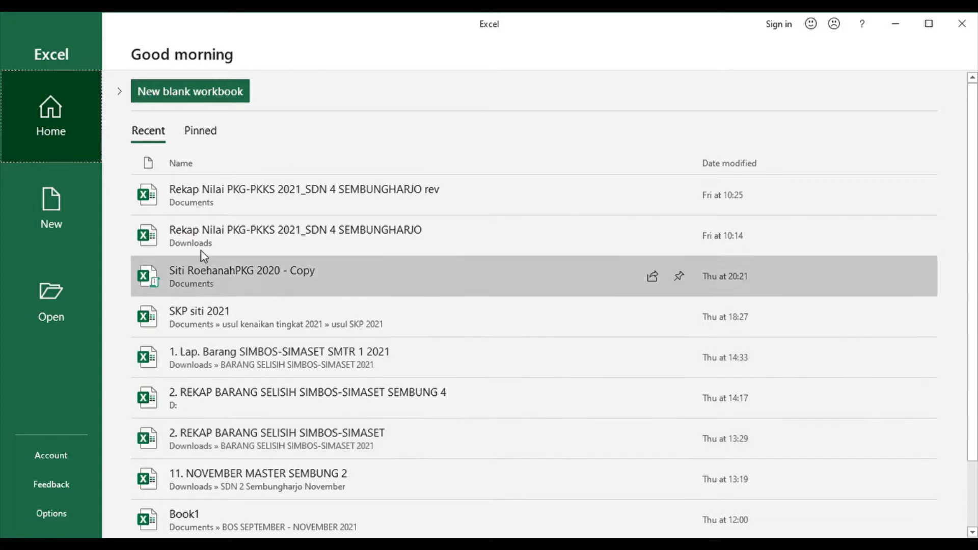
{"action": "left_click", "coordinate": [51, 206]}
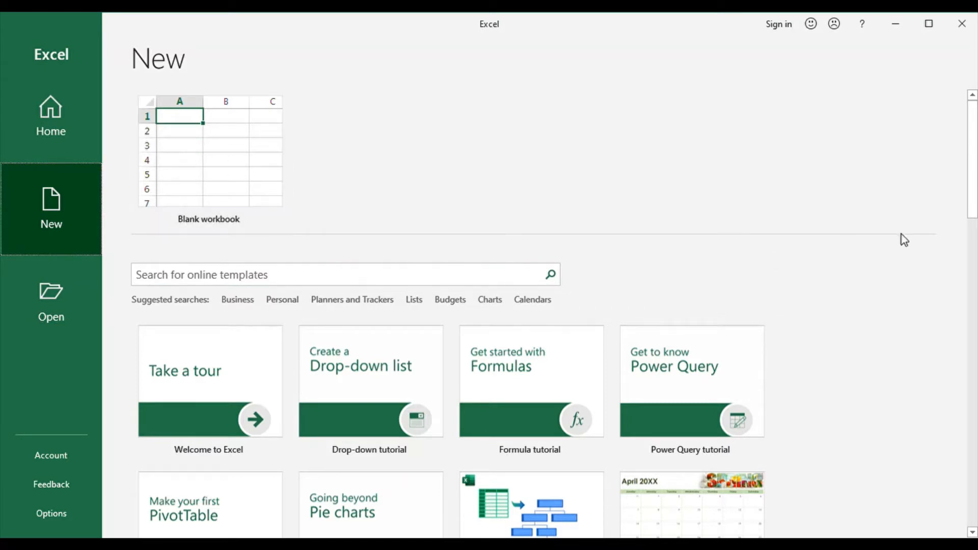
{"action": "left_click_drag", "start_coordinate": [973, 198], "coordinate": [972, 259]}
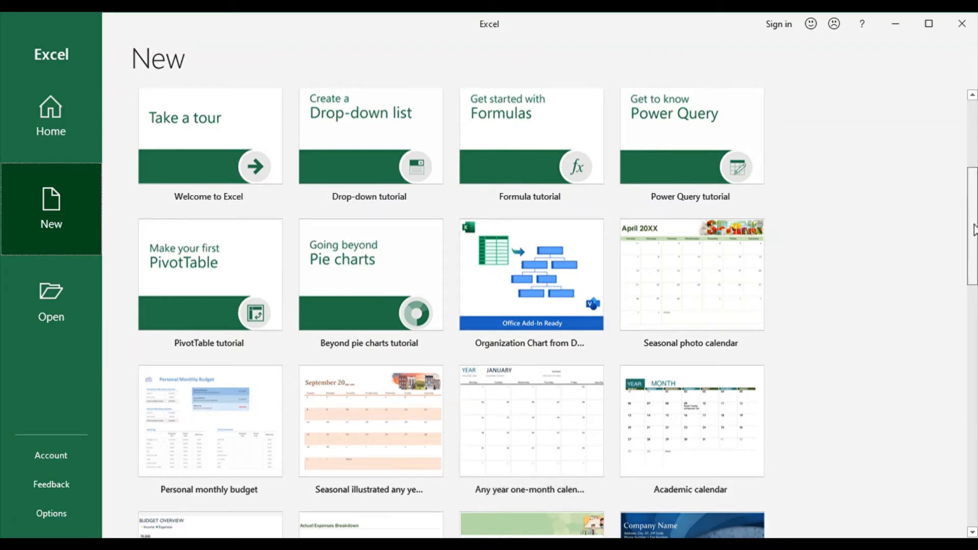
{"action": "left_click_drag", "start_coordinate": [973, 230], "coordinate": [973, 285]}
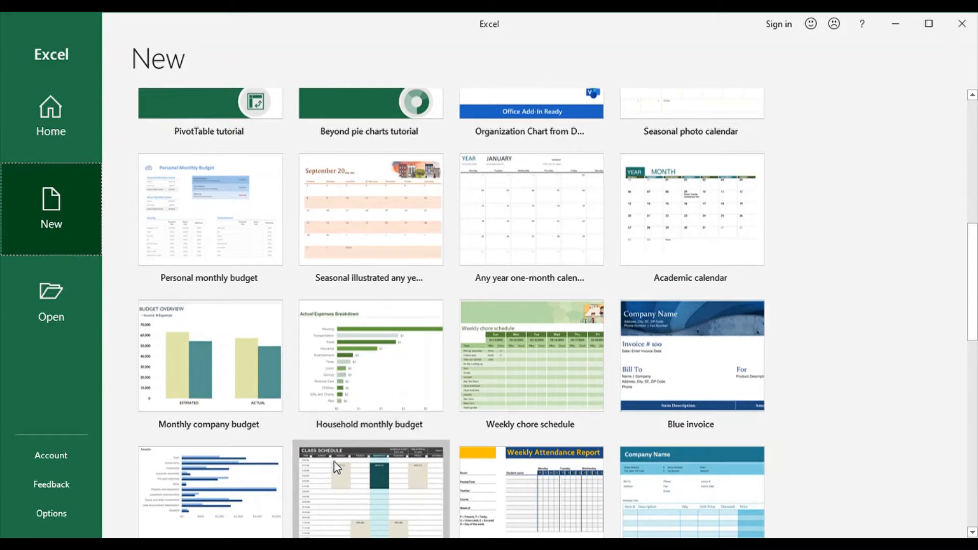
{"action": "left_click", "coordinate": [51, 304]}
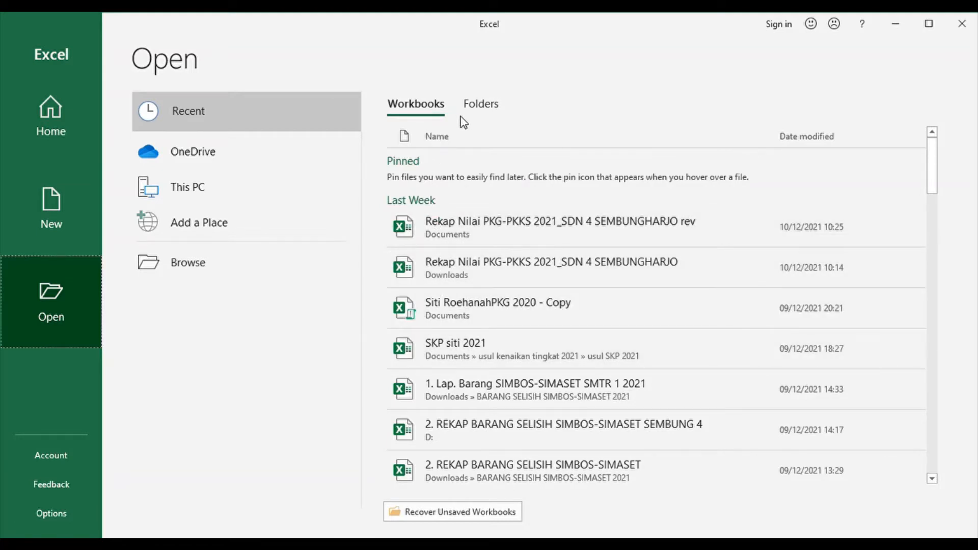
Step: Create a new blank workbook and select cell B1
{"action": "left_click", "coordinate": [47, 200]}
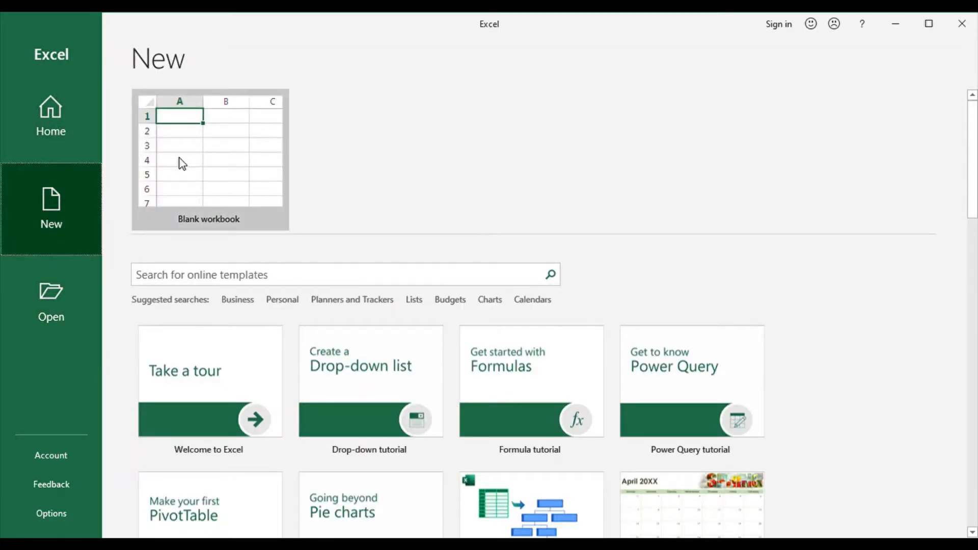
{"action": "left_click", "coordinate": [182, 163]}
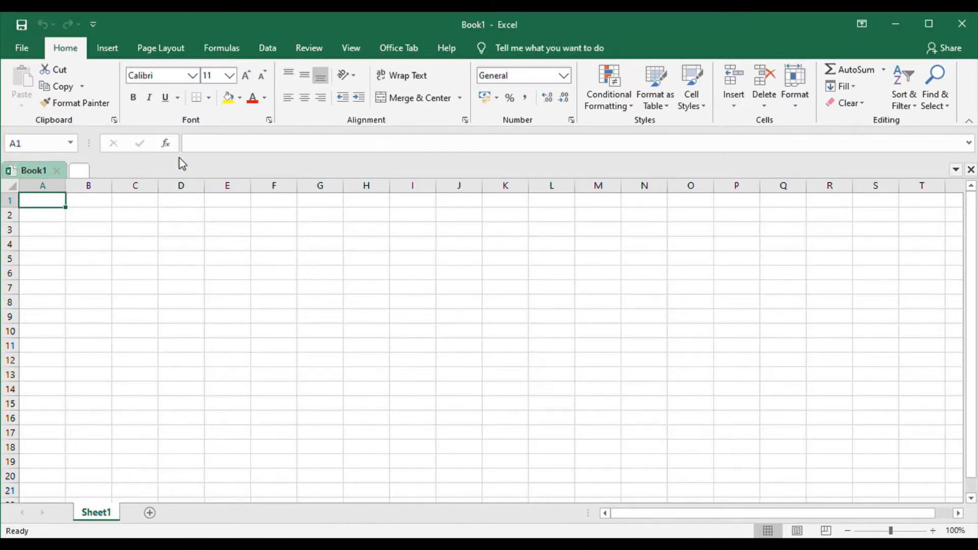
{"action": "left_click", "coordinate": [57, 276]}
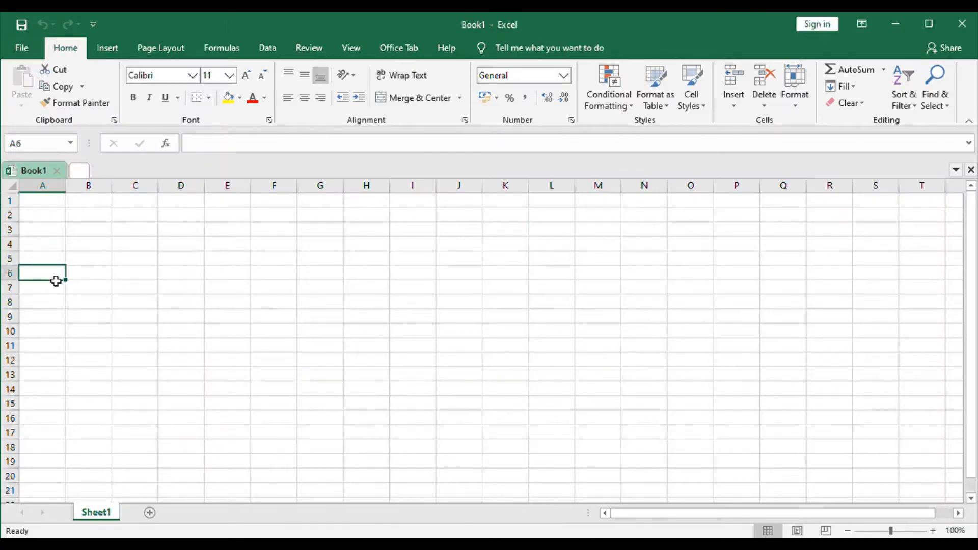
{"action": "left_click", "coordinate": [97, 230]}
{"action": "left_click", "coordinate": [50, 206]}
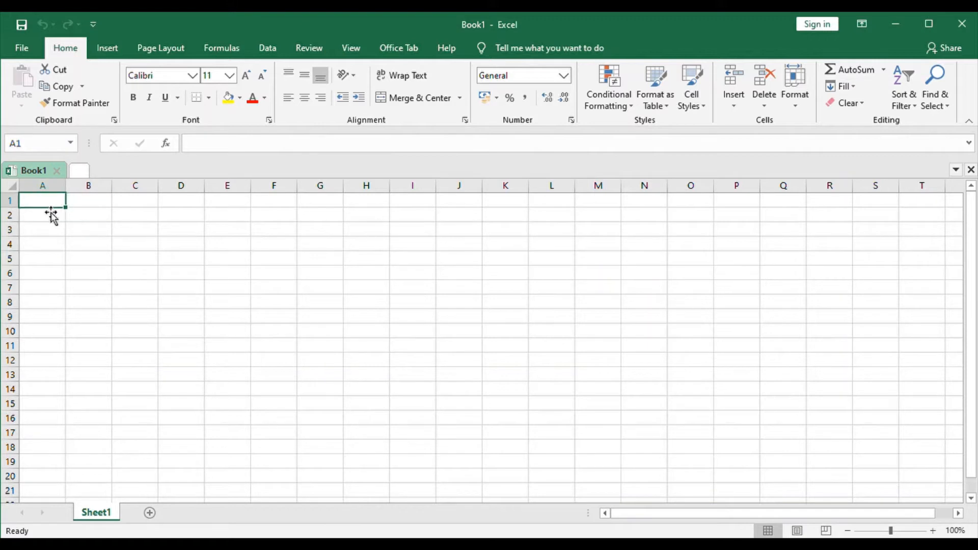
{"action": "left_click", "coordinate": [83, 206]}
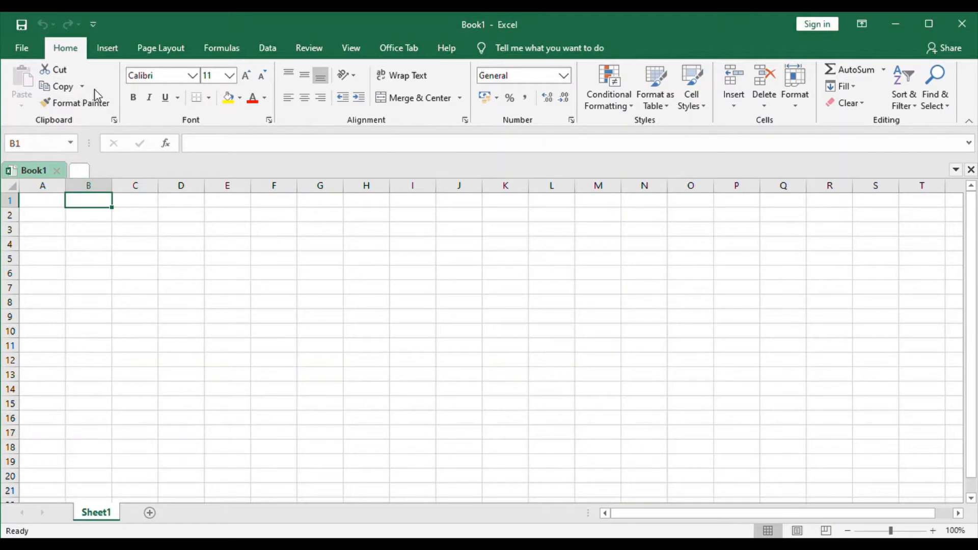
Step: Examine the file management page and the ribbon's command groups from Insert through Office Tab, ending at Home
{"action": "left_click", "coordinate": [19, 45]}
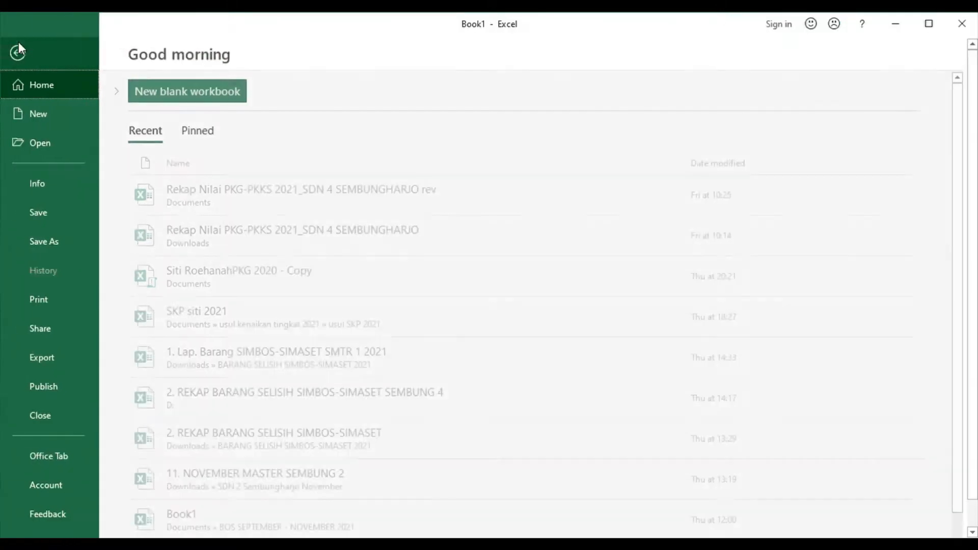
{"action": "left_click", "coordinate": [19, 48]}
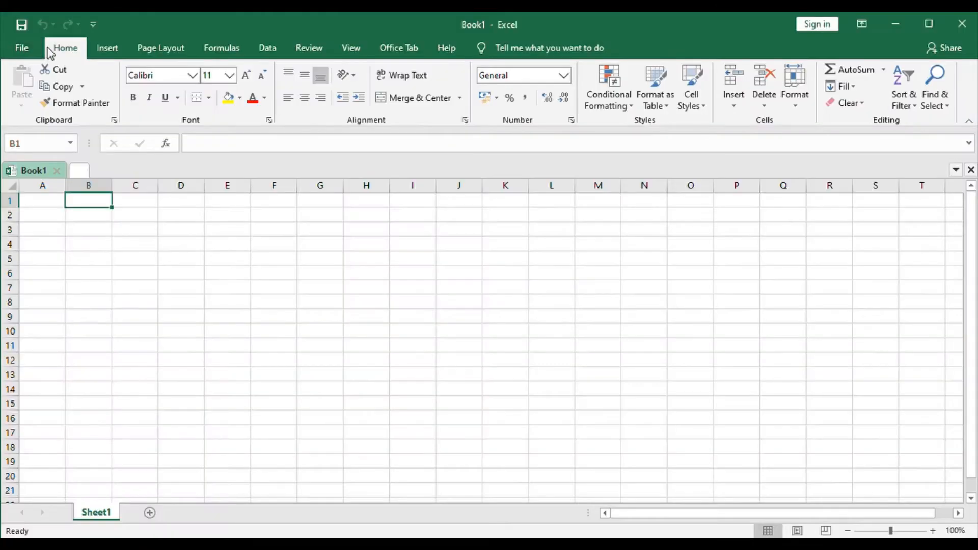
{"action": "left_click", "coordinate": [106, 49]}
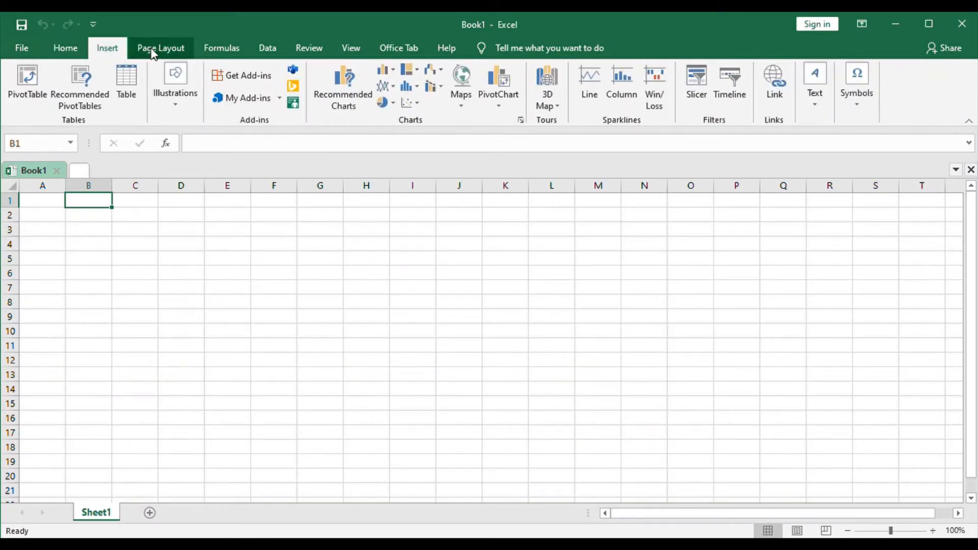
{"action": "left_click", "coordinate": [186, 48]}
{"action": "left_click", "coordinate": [221, 49]}
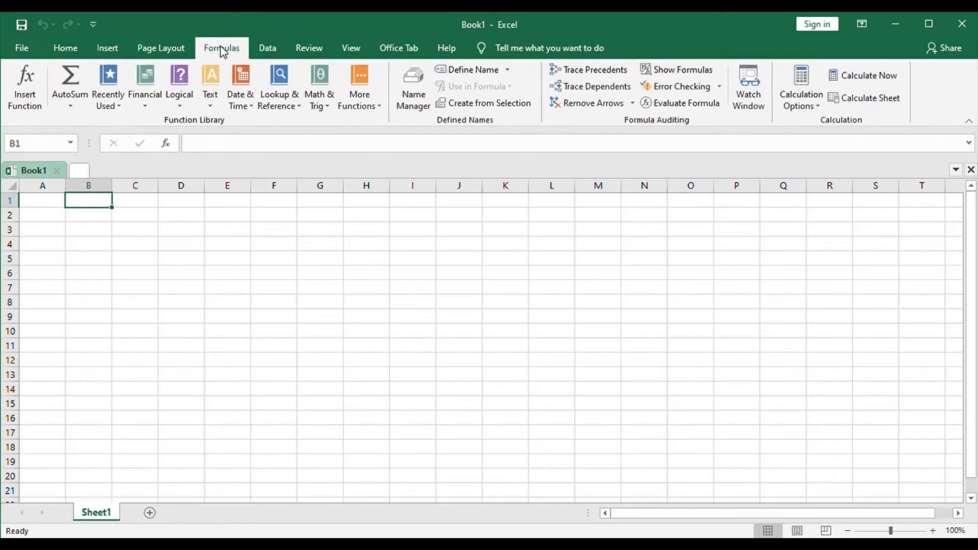
{"action": "left_click", "coordinate": [264, 48]}
{"action": "left_click", "coordinate": [323, 49]}
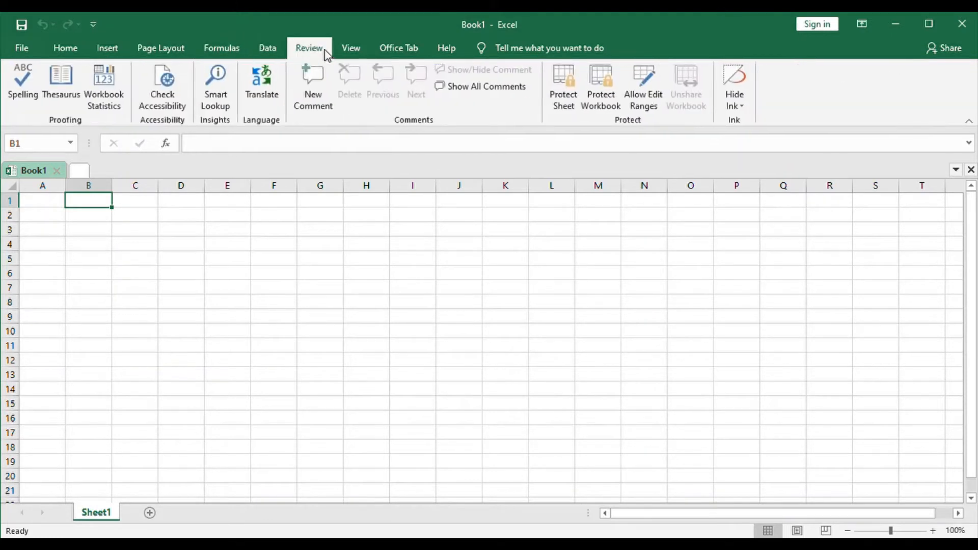
{"action": "left_click", "coordinate": [350, 49]}
{"action": "left_click", "coordinate": [395, 47]}
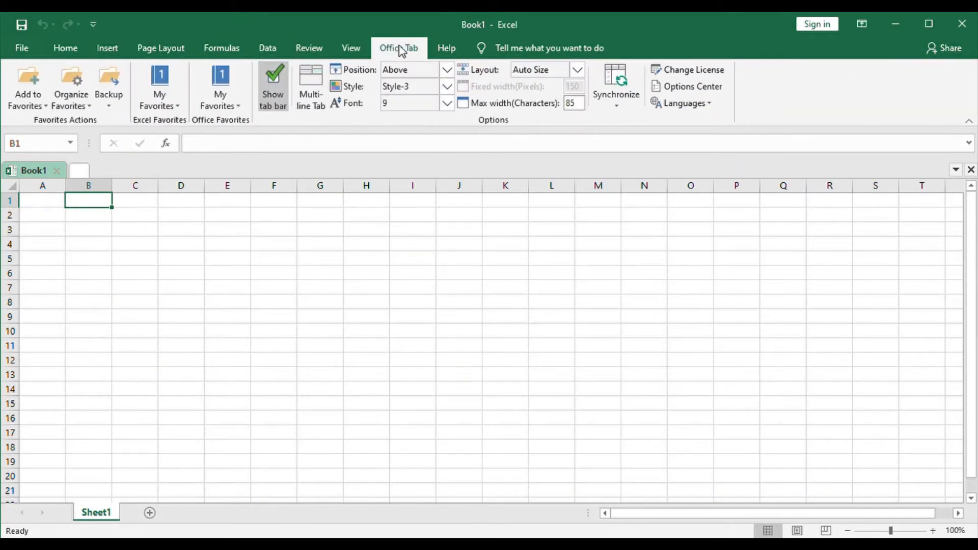
{"action": "left_click", "coordinate": [63, 50]}
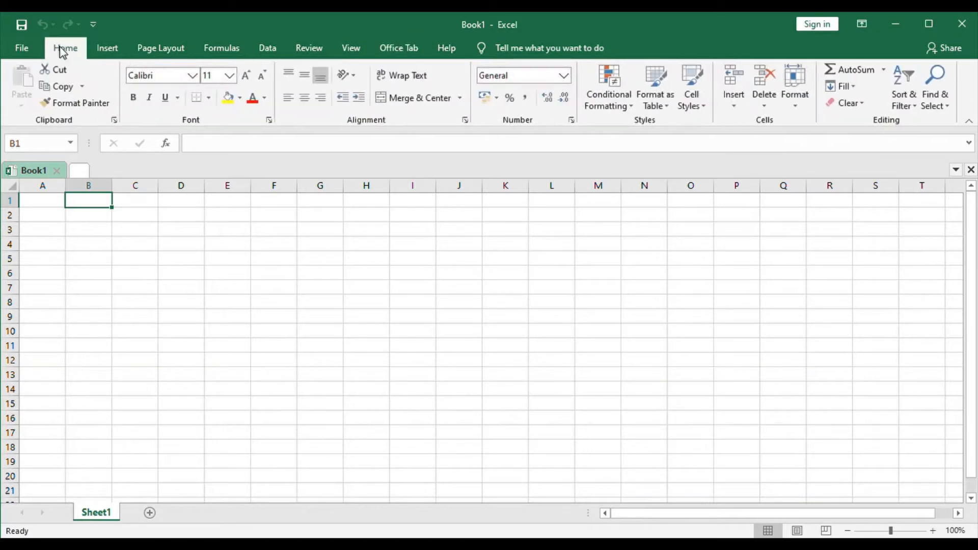
Step: Demonstrate selecting columns: column A alone, column B alone and columns B and C together, ending on cell L6
{"action": "left_click", "coordinate": [42, 206]}
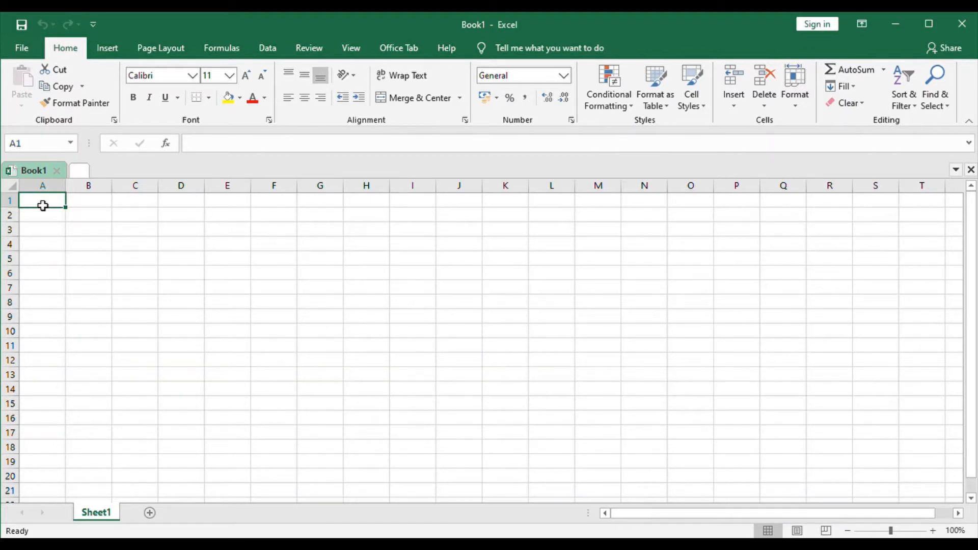
{"action": "left_click", "coordinate": [53, 189]}
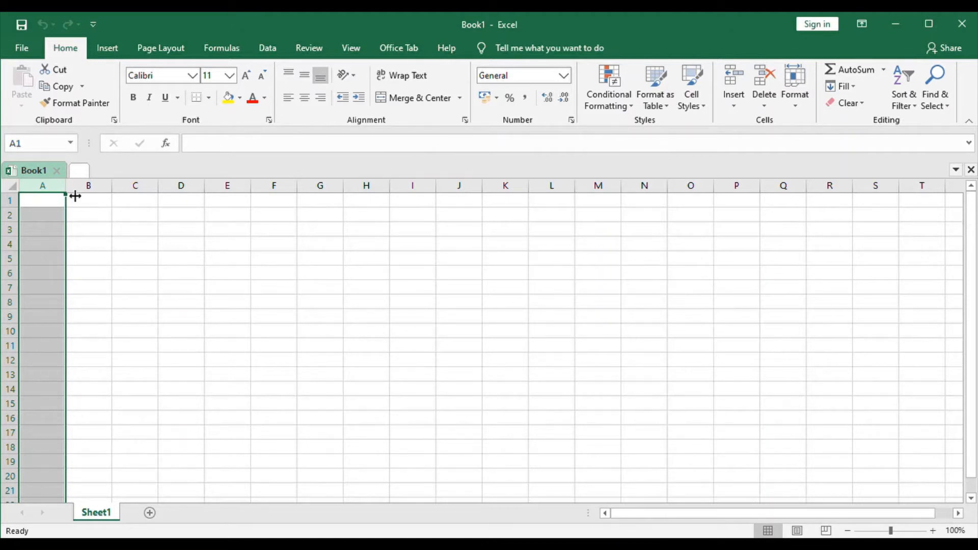
{"action": "left_click", "coordinate": [97, 273]}
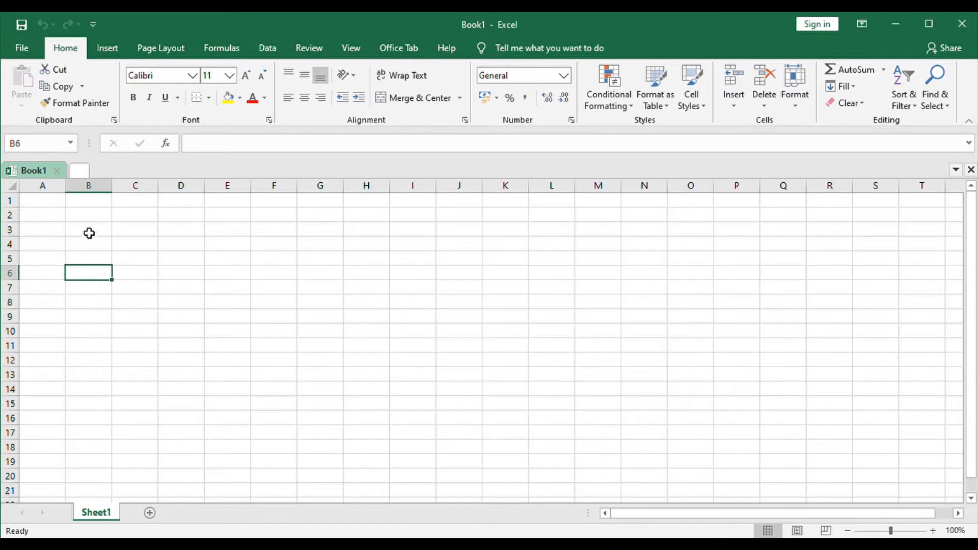
{"action": "left_click", "coordinate": [58, 187]}
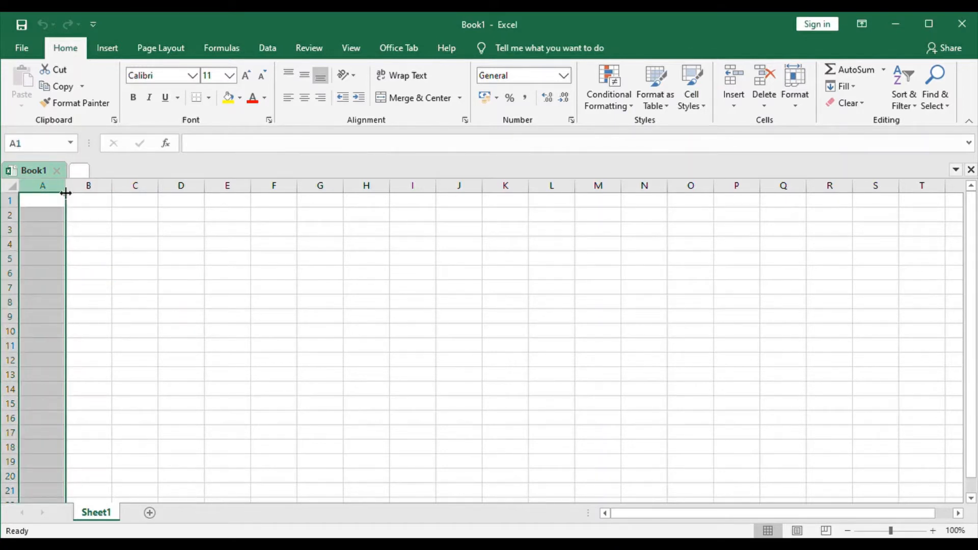
{"action": "left_click", "coordinate": [99, 198]}
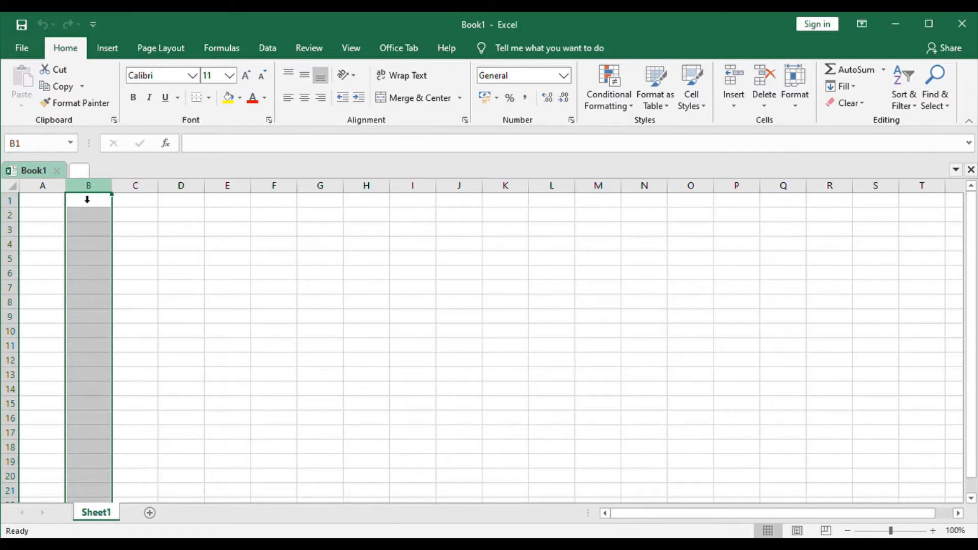
{"action": "left_click", "coordinate": [56, 199]}
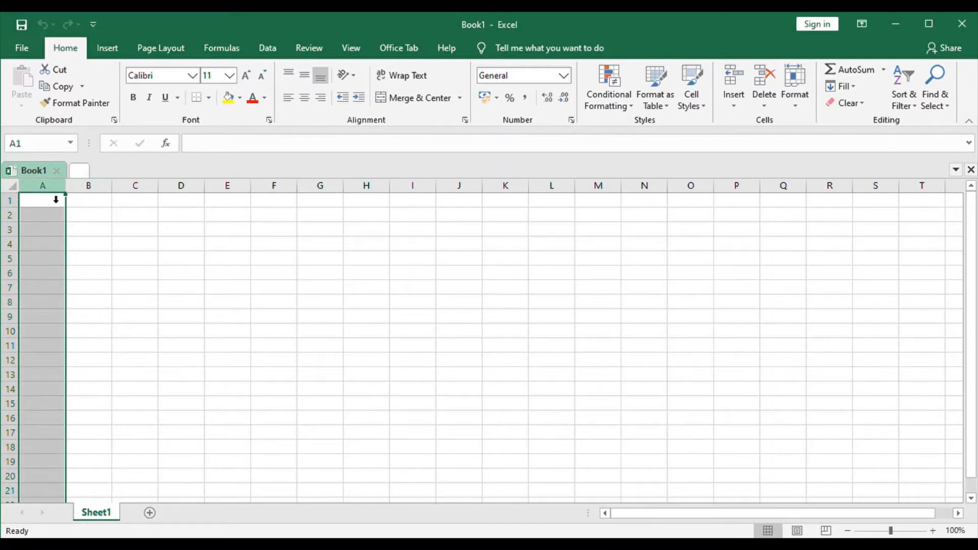
{"action": "left_click_drag", "start_coordinate": [90, 193], "coordinate": [137, 198]}
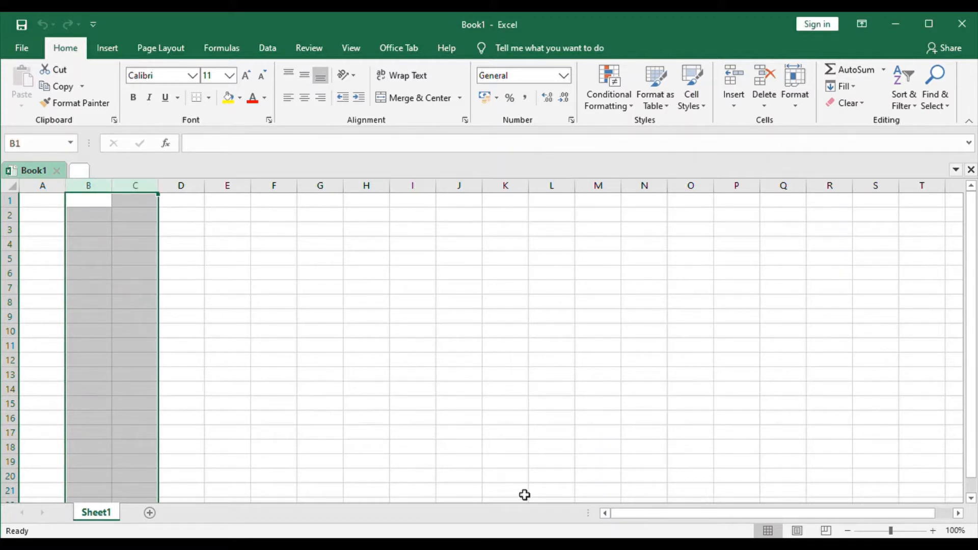
{"action": "left_click", "coordinate": [559, 274]}
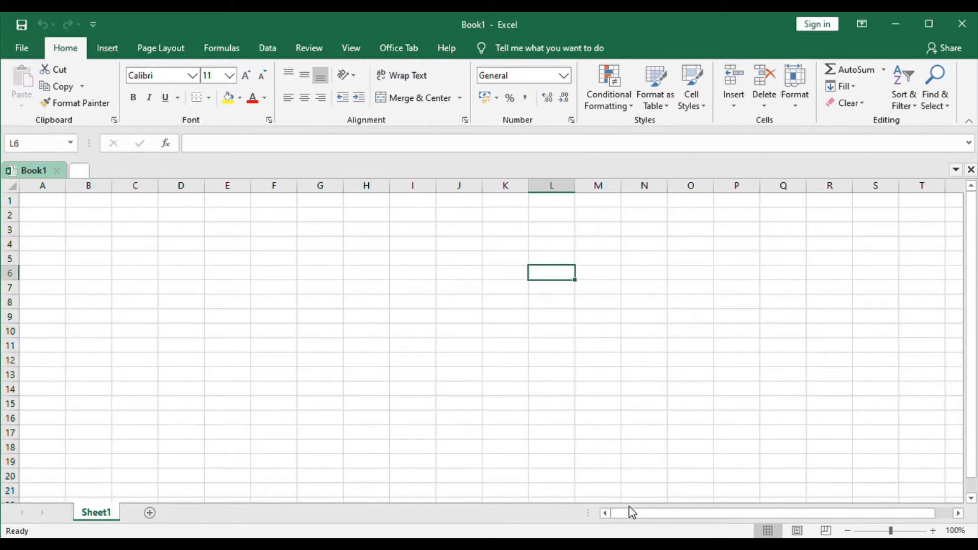
Step: Examine the column lettering beyond Z by moving along row 1 from T1 to AE1 and back to Z1
{"action": "left_click_drag", "start_coordinate": [769, 517], "coordinate": [918, 518]}
{"action": "left_click", "coordinate": [894, 206]}
{"action": "double_click", "coordinate": [893, 205]}
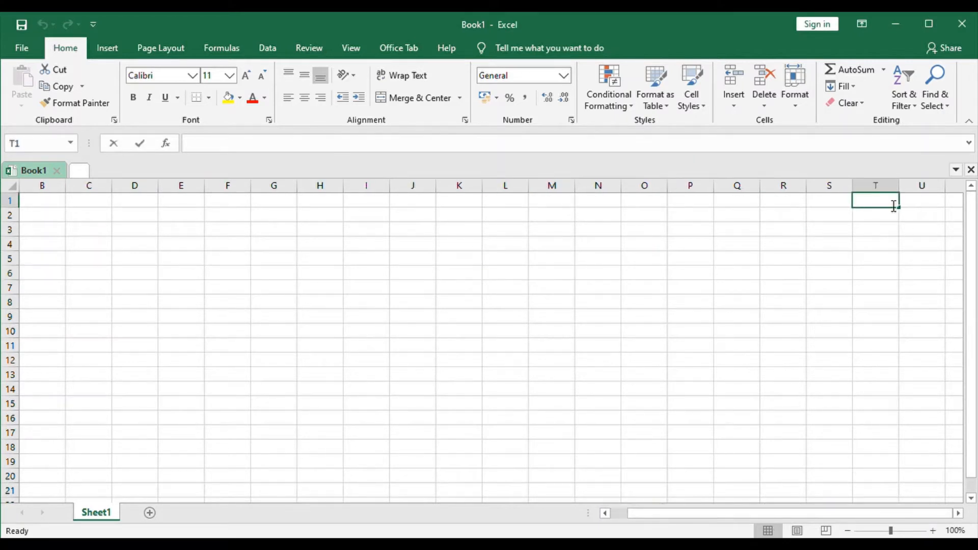
{"action": "key", "text": "Tab"}
{"action": "key", "text": "Tab"}
{"action": "key", "text": "Tab"}
{"action": "key", "text": "Tab"}
{"action": "key", "text": "Tab"}
{"action": "key", "text": "Tab"}
{"action": "key", "text": "Tab"}
{"action": "key", "text": "Tab"}
{"action": "key", "text": "Tab"}
{"action": "key", "text": "Tab"}
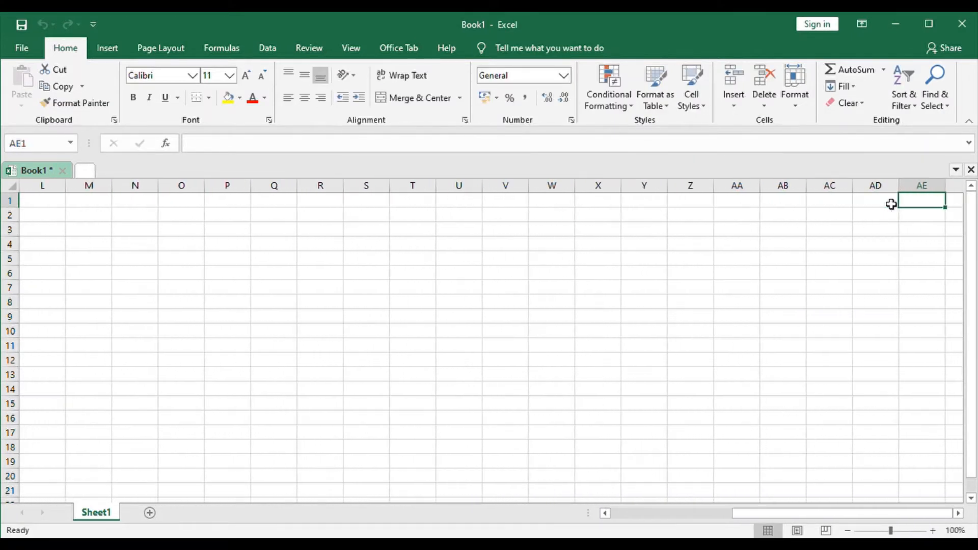
{"action": "key", "text": "shift+Tab"}
{"action": "key", "text": "shift+Tab"}
{"action": "key", "text": "shift+Tab"}
{"action": "key", "text": "shift+Tab"}
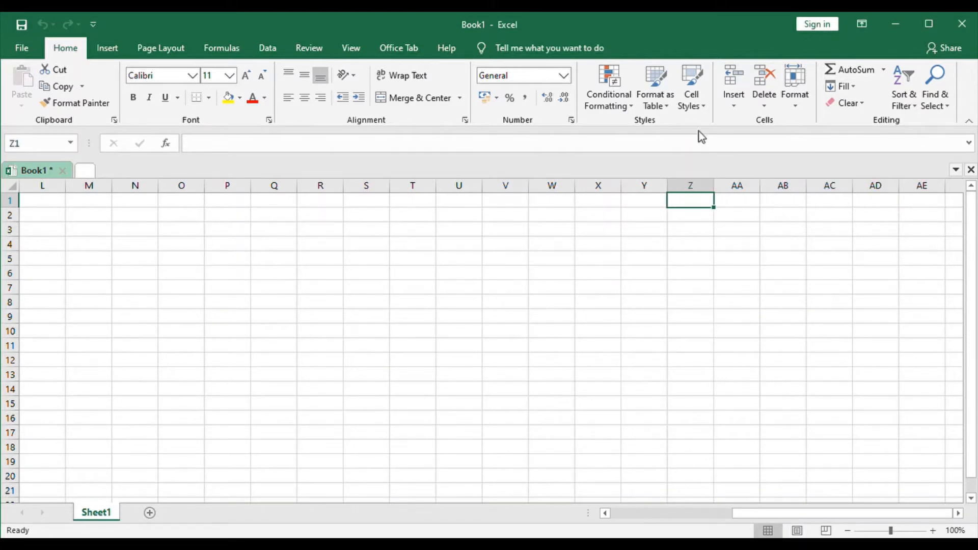
Step: Select column AA and cell S2, and move along row 2 back to cell A2
{"action": "left_click", "coordinate": [745, 191]}
{"action": "left_click", "coordinate": [393, 223]}
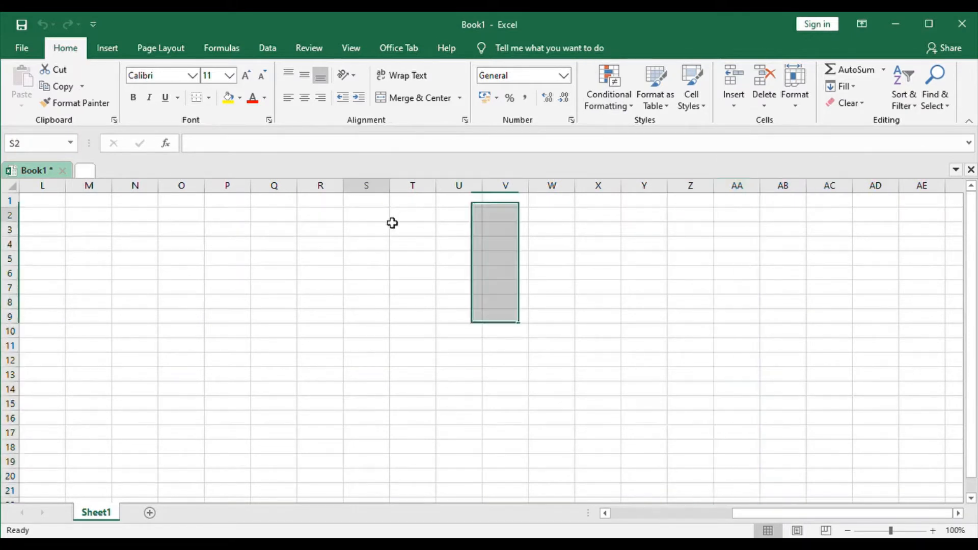
{"action": "key", "text": "Left"}
{"action": "key", "text": "Left"}
{"action": "key", "text": "Left"}
{"action": "key", "text": "Left"}
{"action": "key", "text": "Left"}
{"action": "key", "text": "Left"}
{"action": "key", "text": "Left"}
{"action": "key", "text": "Left"}
{"action": "key", "text": "Left"}
{"action": "key", "text": "Left"}
{"action": "key", "text": "Left"}
{"action": "key", "text": "Left"}
{"action": "key", "text": "Left"}
{"action": "key", "text": "Left"}
{"action": "key", "text": "Left"}
{"action": "key", "text": "Left"}
{"action": "key", "text": "Left"}
{"action": "key", "text": "Left"}
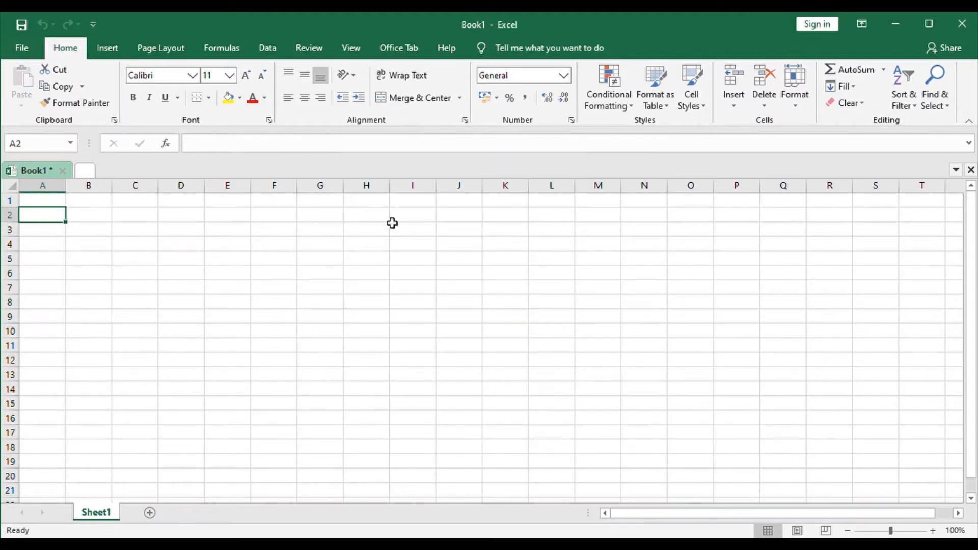
Step: Select cell A3, the whole of column A and cell C2 in turn
{"action": "left_click", "coordinate": [46, 231]}
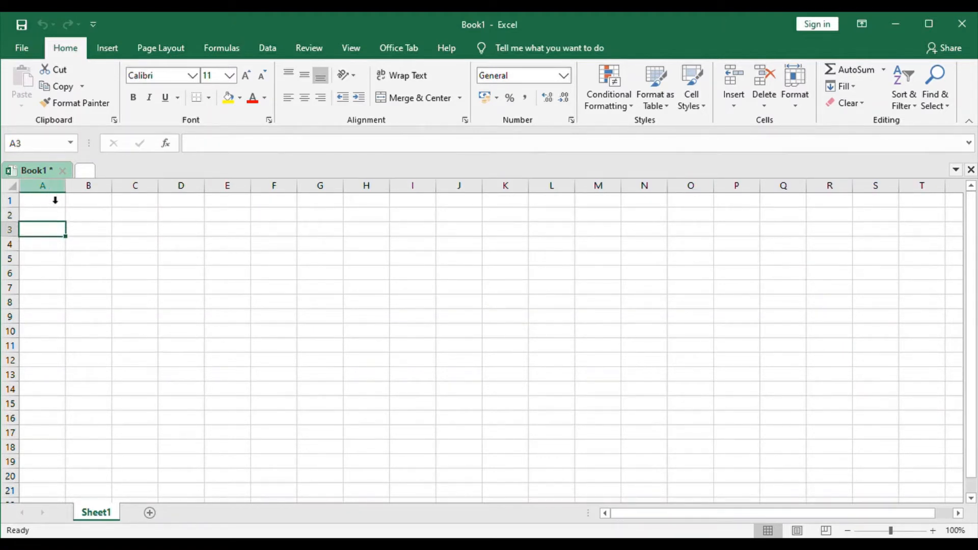
{"action": "left_click", "coordinate": [55, 189]}
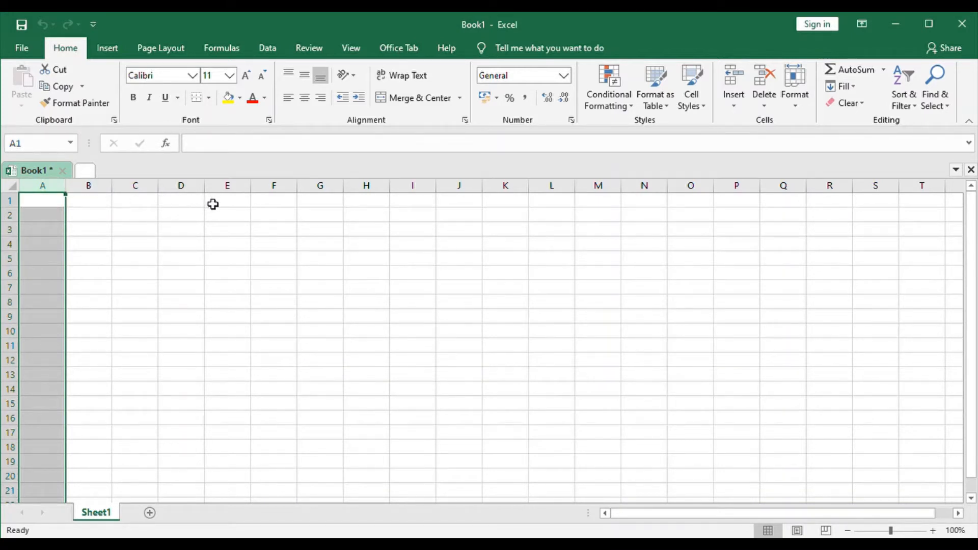
{"action": "left_click", "coordinate": [133, 222]}
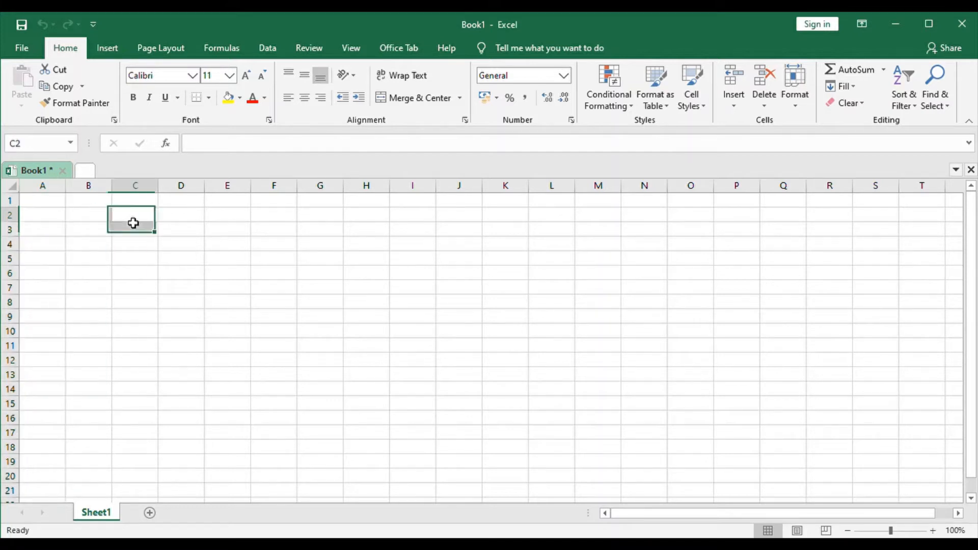
Step: Select cell A2, the whole of row 1 and rows 3 to 18 in turn, ending on cell B16
{"action": "left_click", "coordinate": [46, 218]}
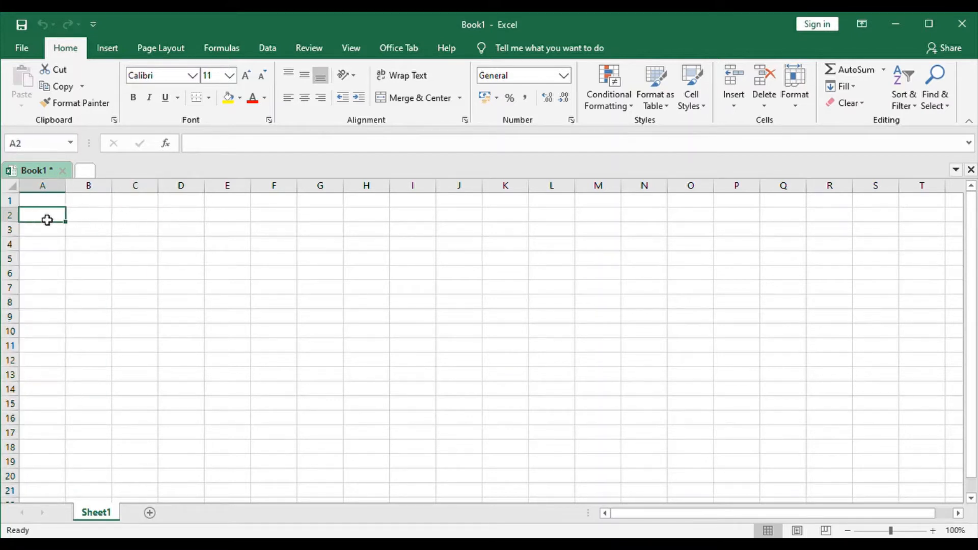
{"action": "left_click", "coordinate": [15, 203]}
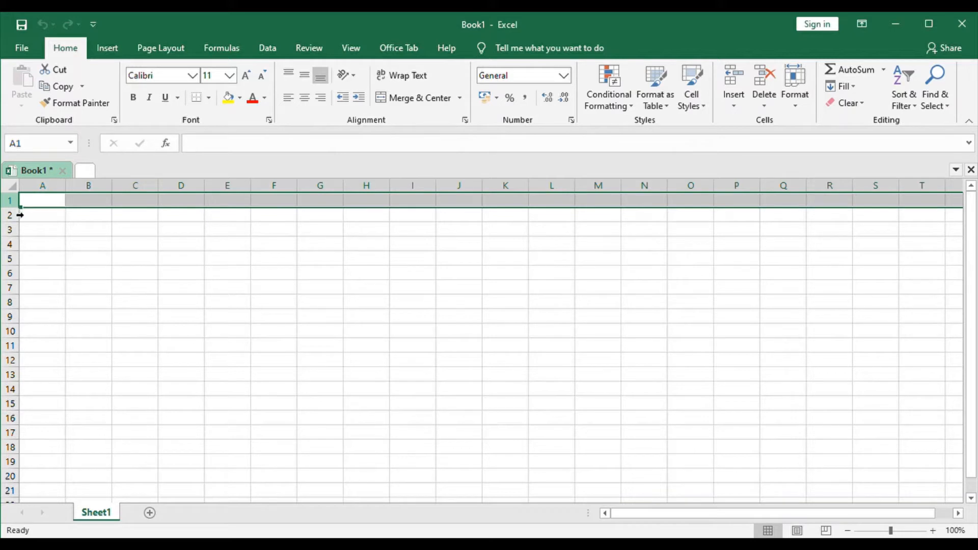
{"action": "left_click_drag", "start_coordinate": [20, 215], "coordinate": [30, 452]}
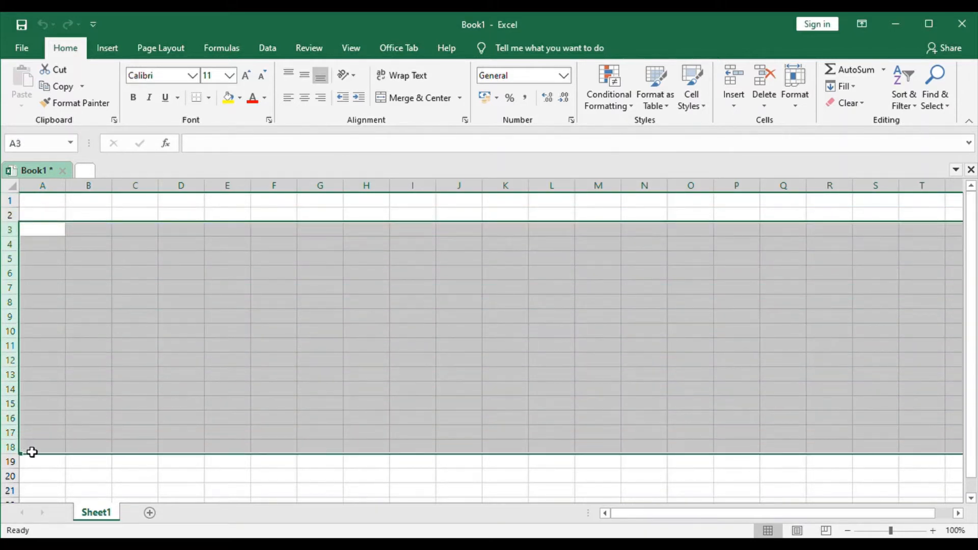
{"action": "left_click", "coordinate": [95, 421]}
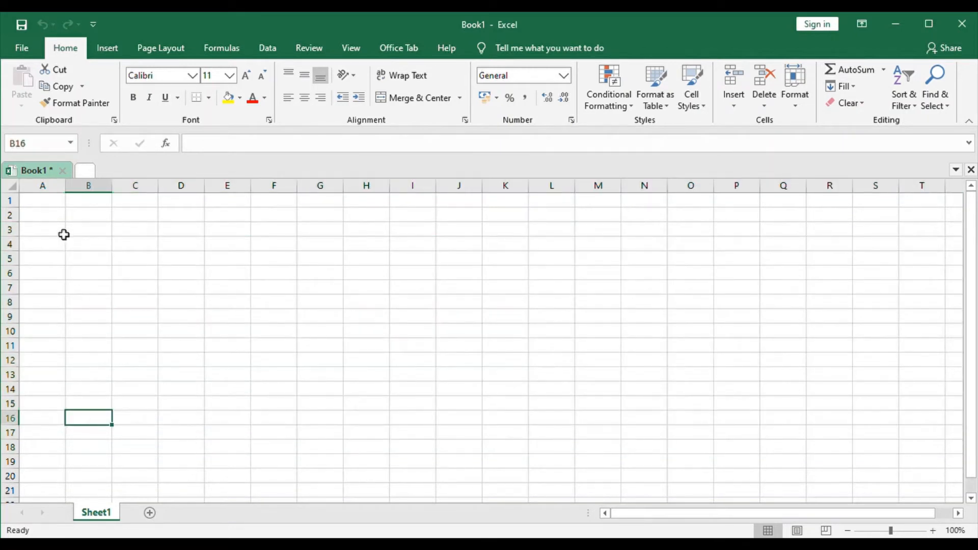
Step: Select cell A3 and the whole of row 1, ending on cell C5
{"action": "left_click", "coordinate": [64, 234]}
{"action": "left_click", "coordinate": [11, 201]}
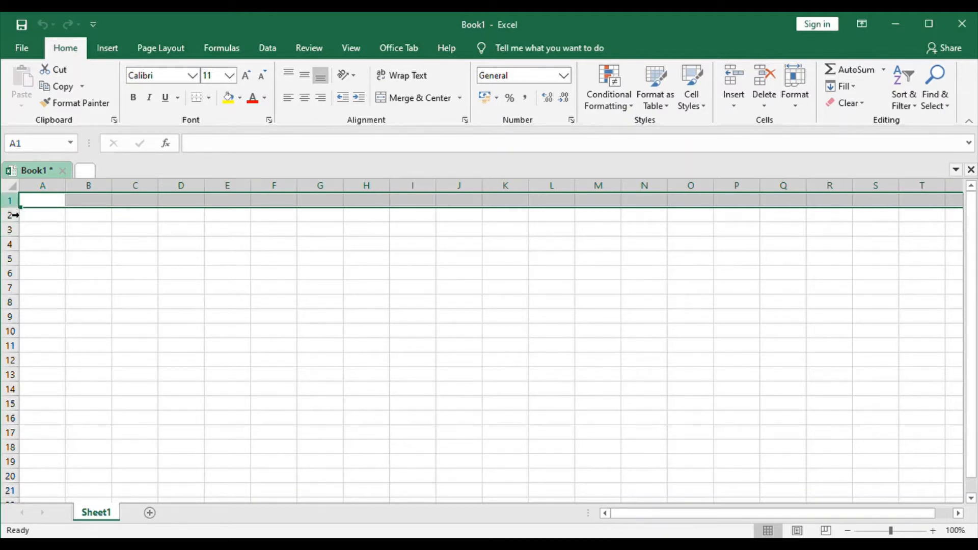
{"action": "left_click", "coordinate": [12, 202]}
{"action": "left_click", "coordinate": [141, 263]}
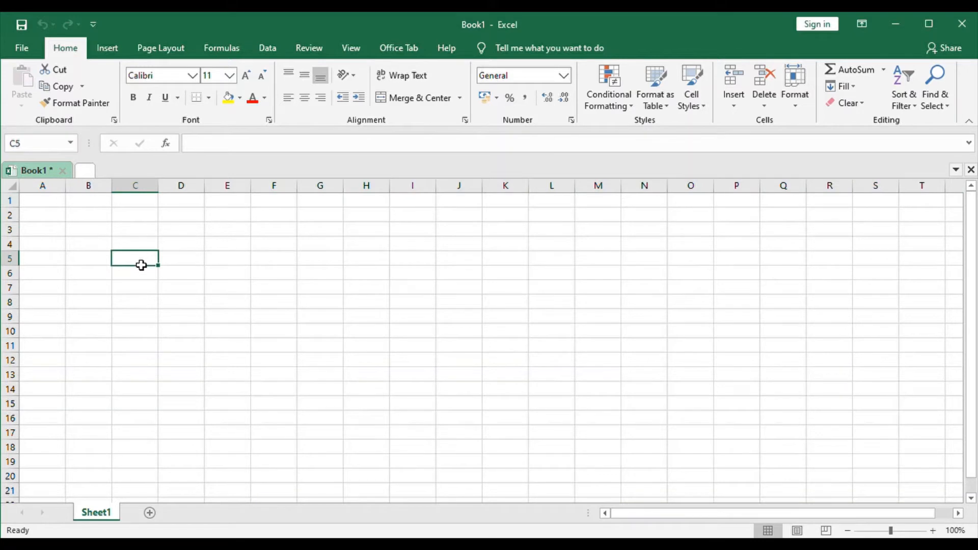
Step: Demonstrate cell addresses by selecting A1, A2, B3 and B5 in turn, plus a block of cells starting at A1
{"action": "left_click", "coordinate": [51, 204]}
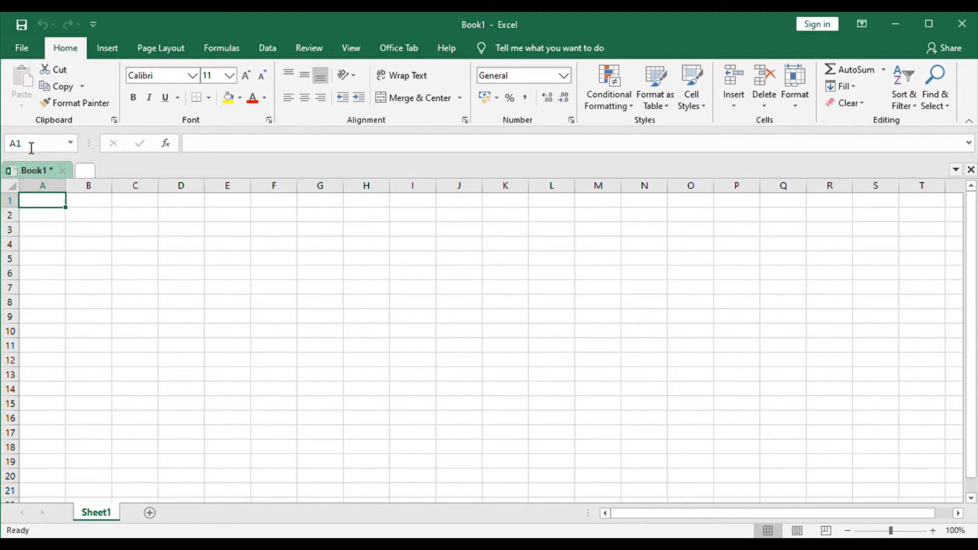
{"action": "left_click", "coordinate": [43, 217]}
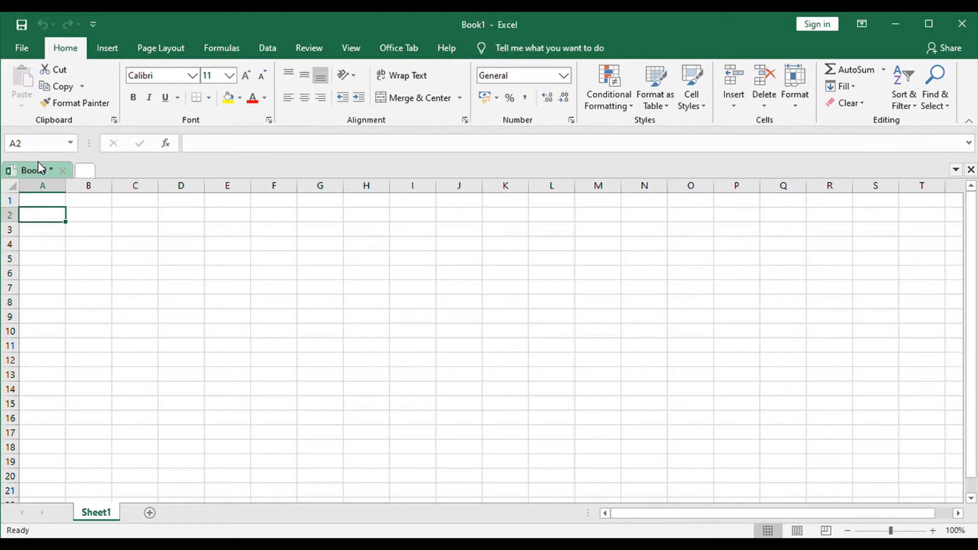
{"action": "left_click", "coordinate": [99, 235]}
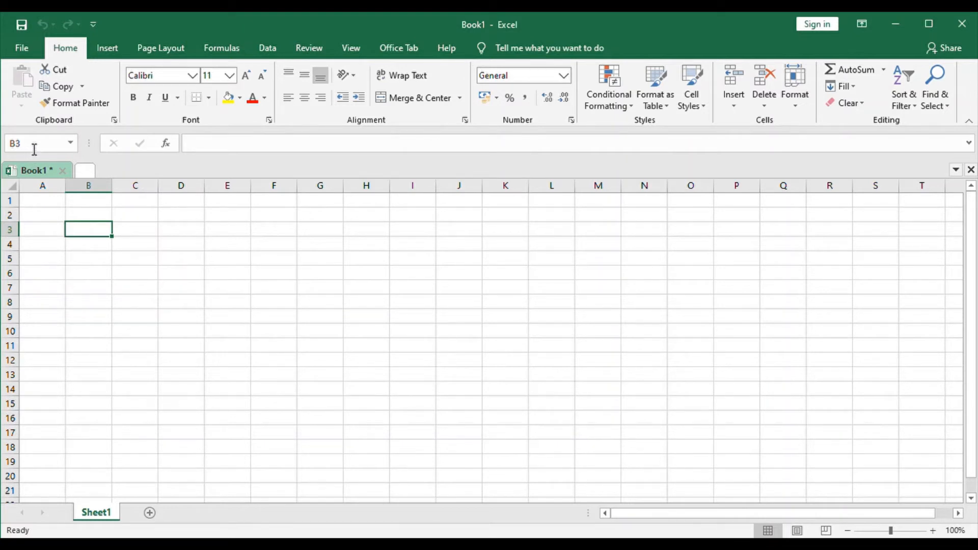
{"action": "left_click", "coordinate": [82, 259]}
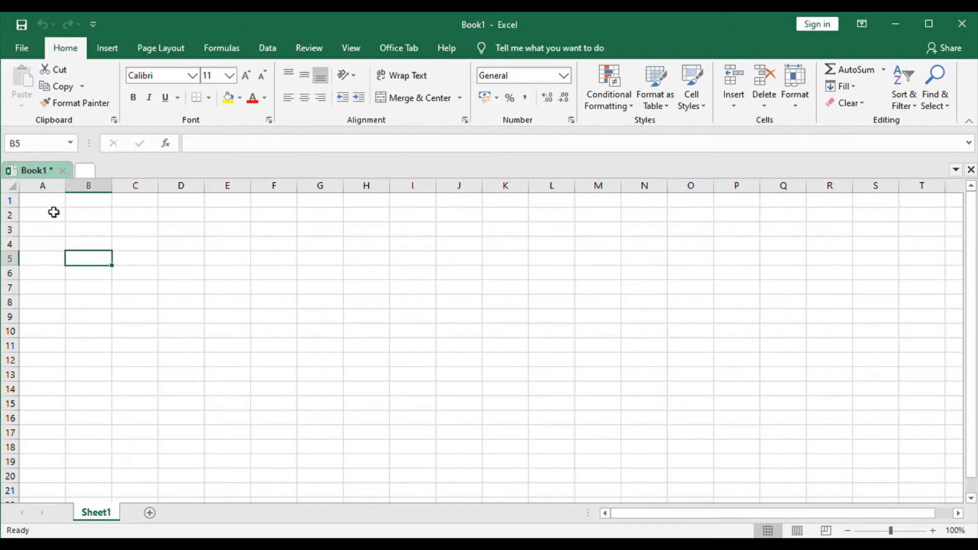
{"action": "left_click_drag", "start_coordinate": [53, 201], "coordinate": [196, 265]}
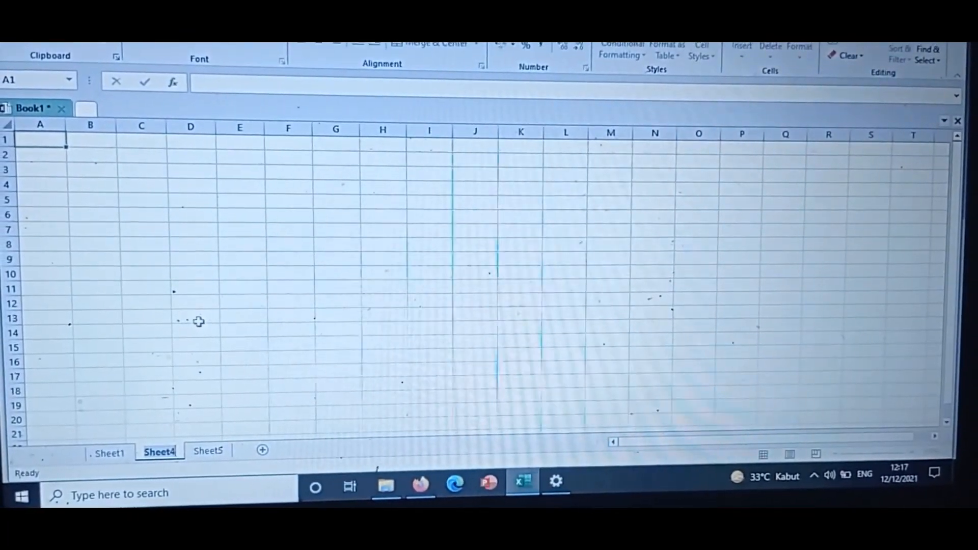
Step: Rename the Sheet4 worksheet as dua
{"action": "type", "text": "us"}
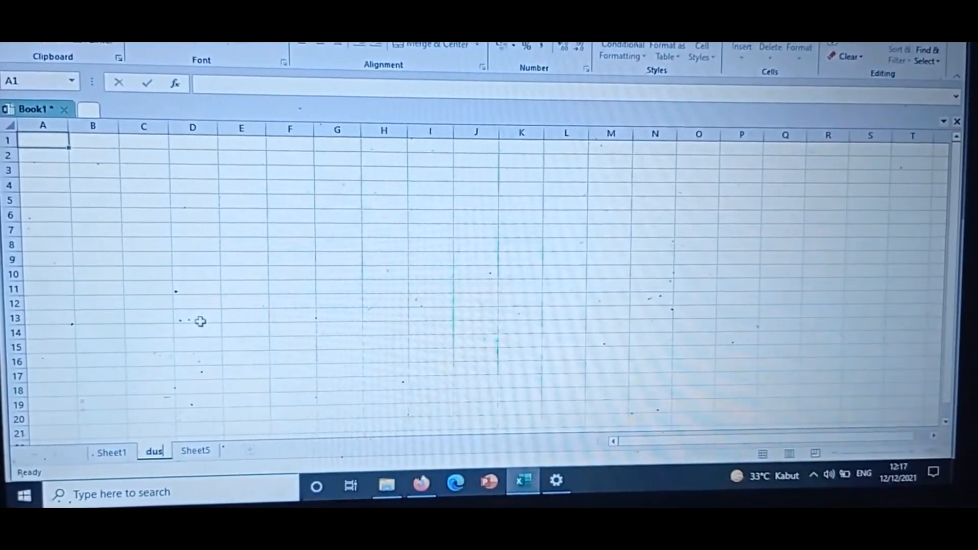
{"action": "key", "text": "BackSpace"}
{"action": "type", "text": "a"}
{"action": "key", "text": "Return"}
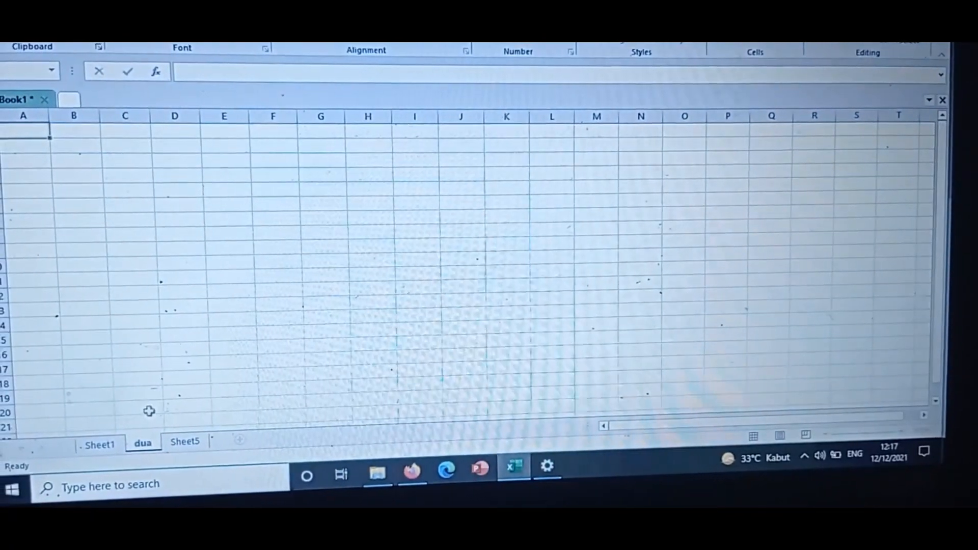
Step: Delete the worksheet named dua from the workbook
{"action": "left_click", "coordinate": [138, 415]}
{"action": "right_click", "coordinate": [148, 447]}
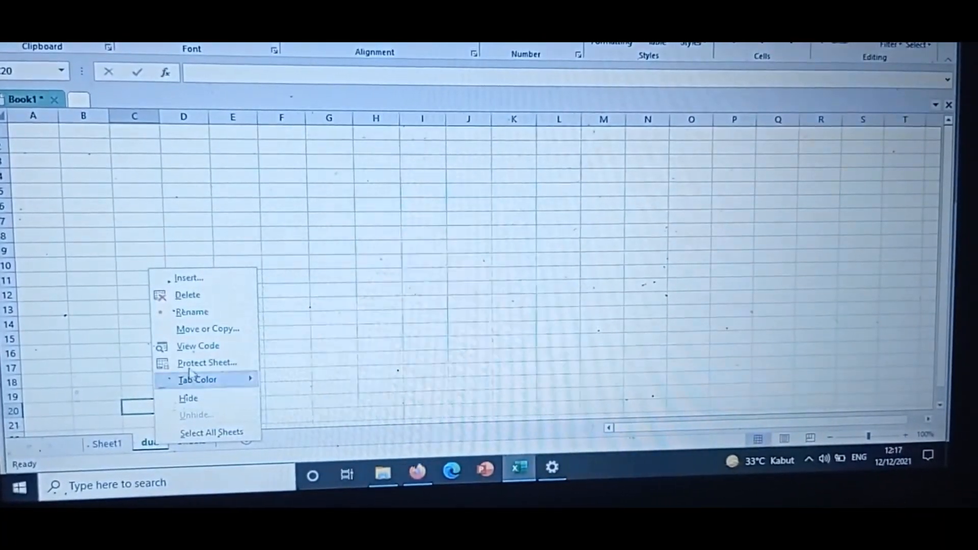
{"action": "left_click", "coordinate": [199, 298]}
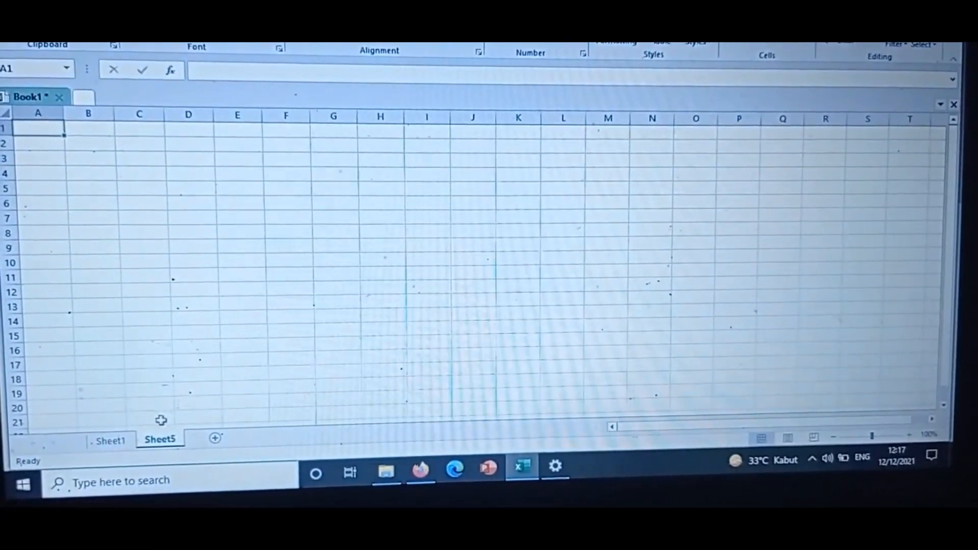
Step: Apply a standard tab colour to Sheet5, and switch to Sheet1 and back to Sheet5 to compare the tabs
{"action": "right_click", "coordinate": [160, 444]}
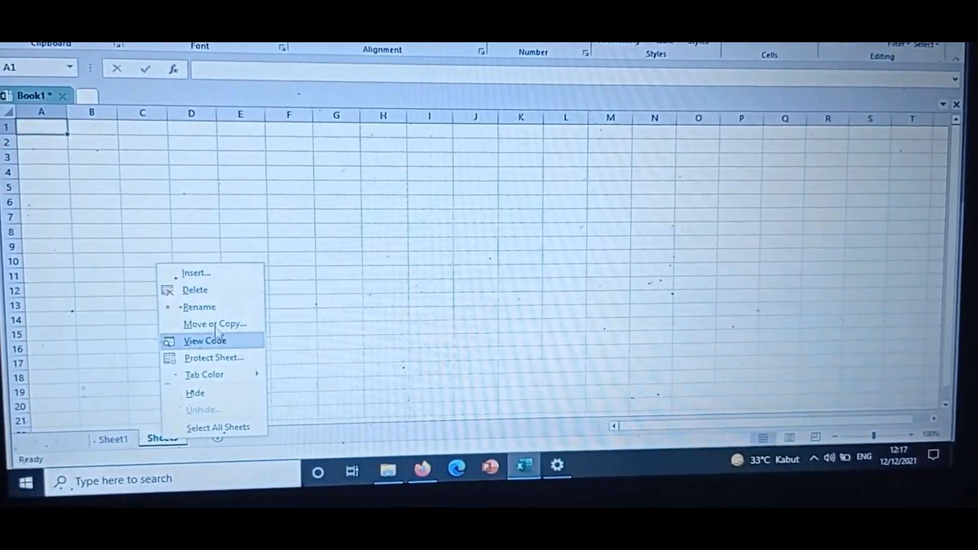
{"action": "mouse_move", "coordinate": [234, 378]}
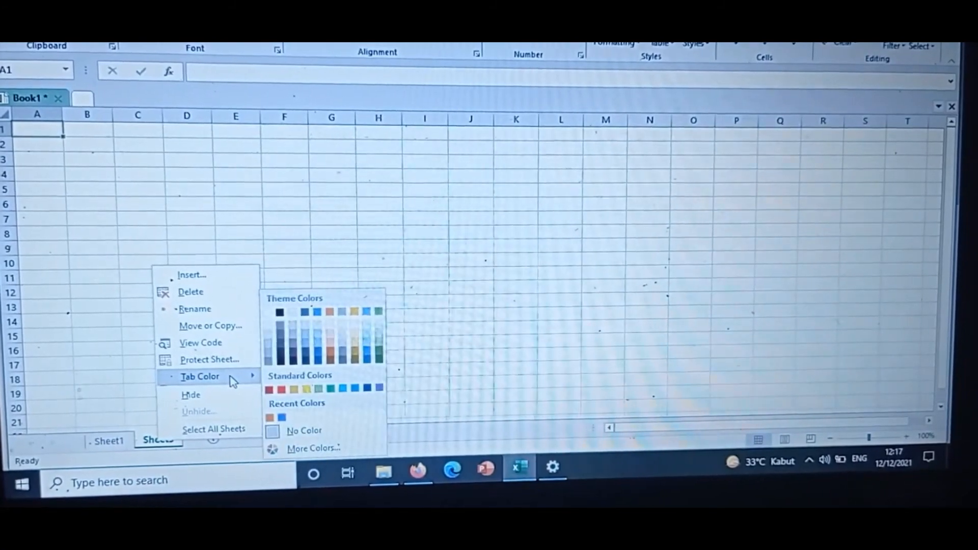
{"action": "left_click", "coordinate": [305, 390]}
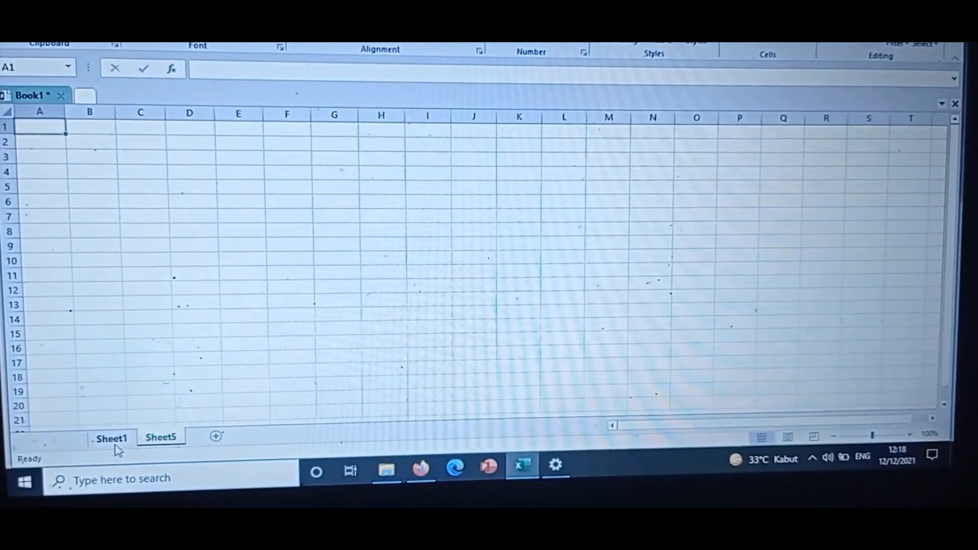
{"action": "left_click", "coordinate": [109, 441]}
{"action": "left_click", "coordinate": [154, 441]}
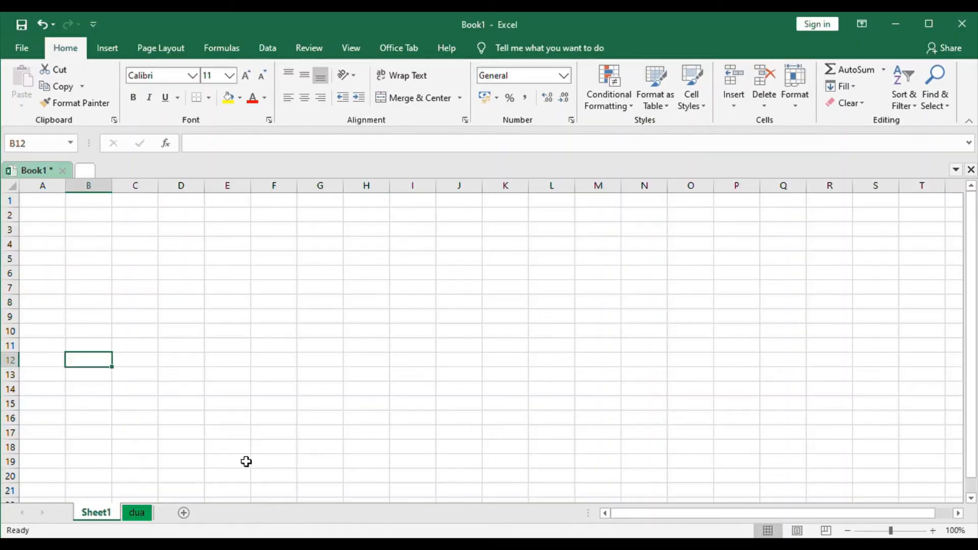
Step: Select cell E19 on Sheet1 and zoom the worksheet in to 230%
{"action": "left_click", "coordinate": [246, 461]}
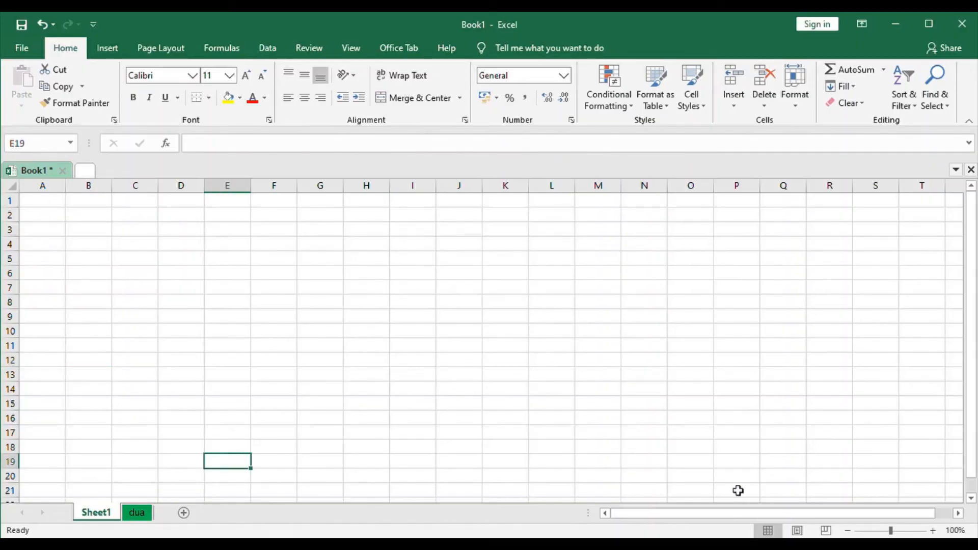
{"action": "left_click", "coordinate": [934, 531]}
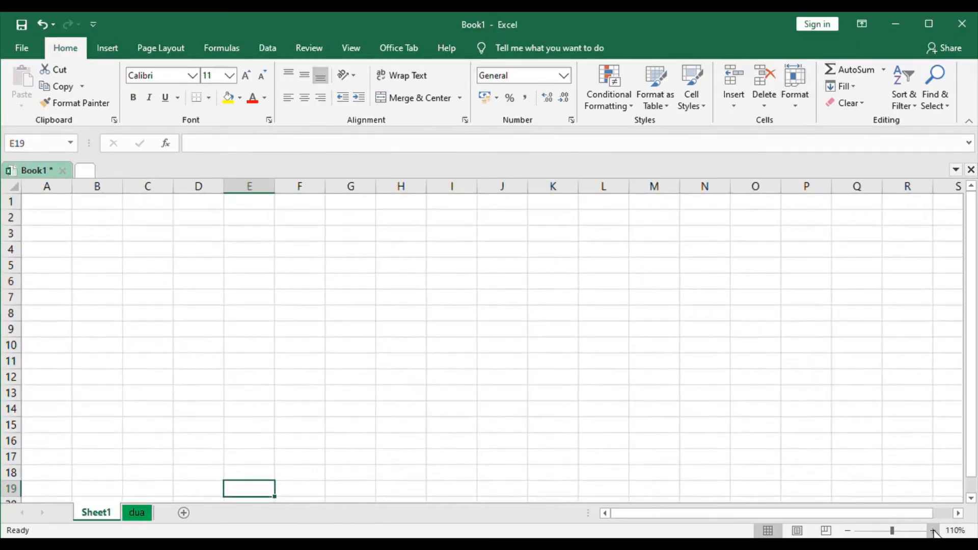
{"action": "left_click", "coordinate": [934, 532]}
{"action": "left_click", "coordinate": [934, 532]}
{"action": "left_click", "coordinate": [934, 532]}
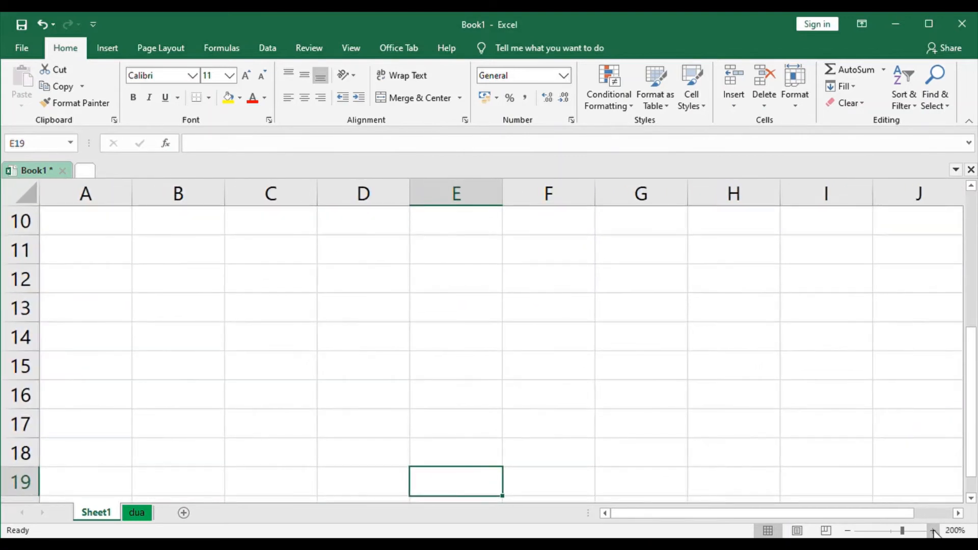
{"action": "left_click", "coordinate": [934, 531]}
{"action": "left_click", "coordinate": [934, 531]}
{"action": "left_click", "coordinate": [934, 531]}
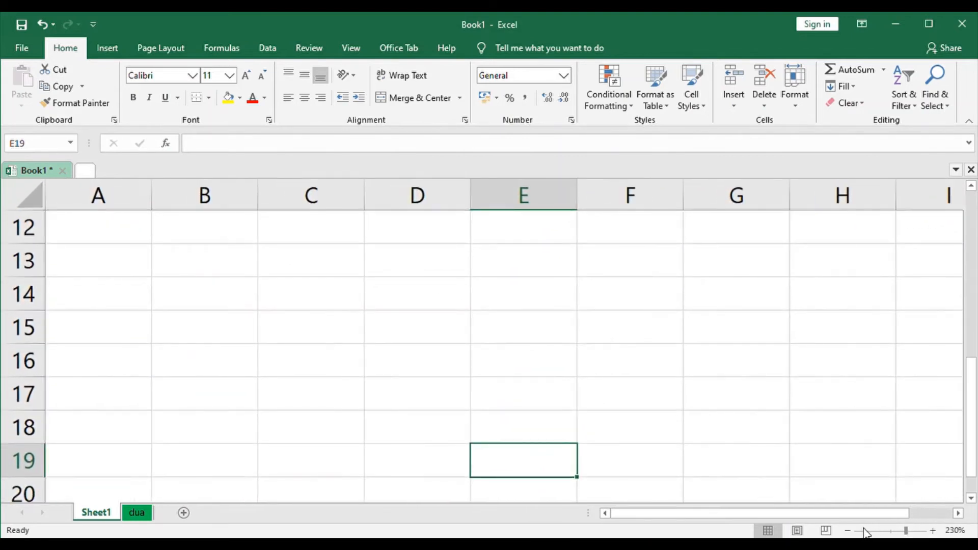
Step: Zoom the worksheet back out to 100%
{"action": "left_click", "coordinate": [845, 531]}
{"action": "left_click", "coordinate": [846, 532]}
{"action": "left_click", "coordinate": [846, 531]}
{"action": "left_click", "coordinate": [846, 531]}
{"action": "left_click", "coordinate": [846, 531]}
{"action": "left_click", "coordinate": [846, 531]}
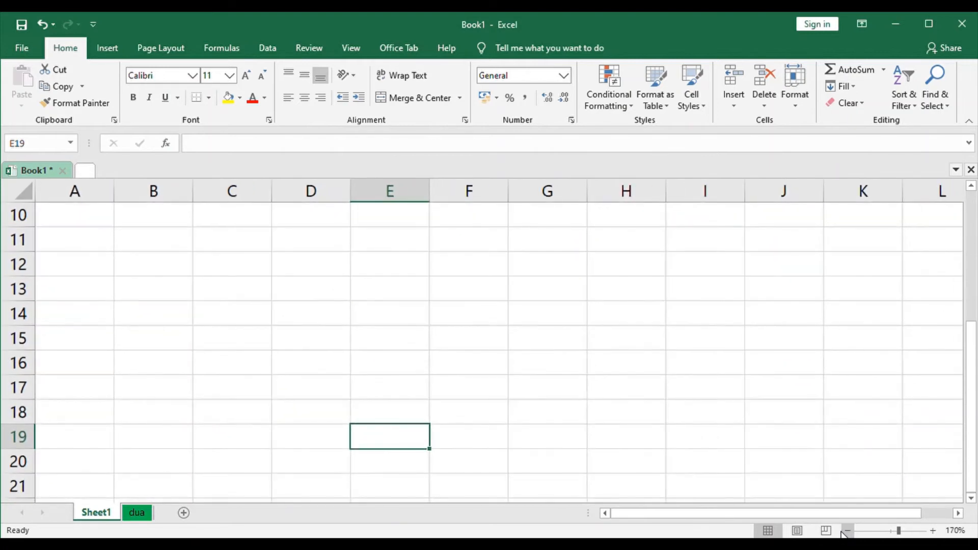
{"action": "left_click", "coordinate": [844, 532]}
{"action": "left_click", "coordinate": [844, 531]}
{"action": "left_click", "coordinate": [844, 532]}
{"action": "left_click", "coordinate": [843, 531]}
{"action": "left_click", "coordinate": [843, 531]}
{"action": "left_click", "coordinate": [844, 531]}
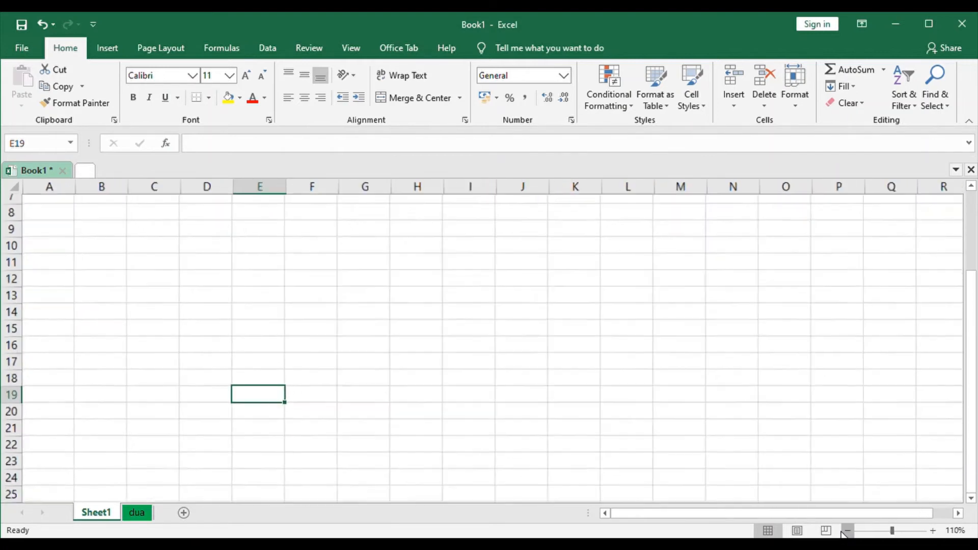
{"action": "left_click", "coordinate": [844, 532]}
Step: Select cell F12, move up column F to F1 and along row 1 to D1
{"action": "left_click", "coordinate": [295, 288]}
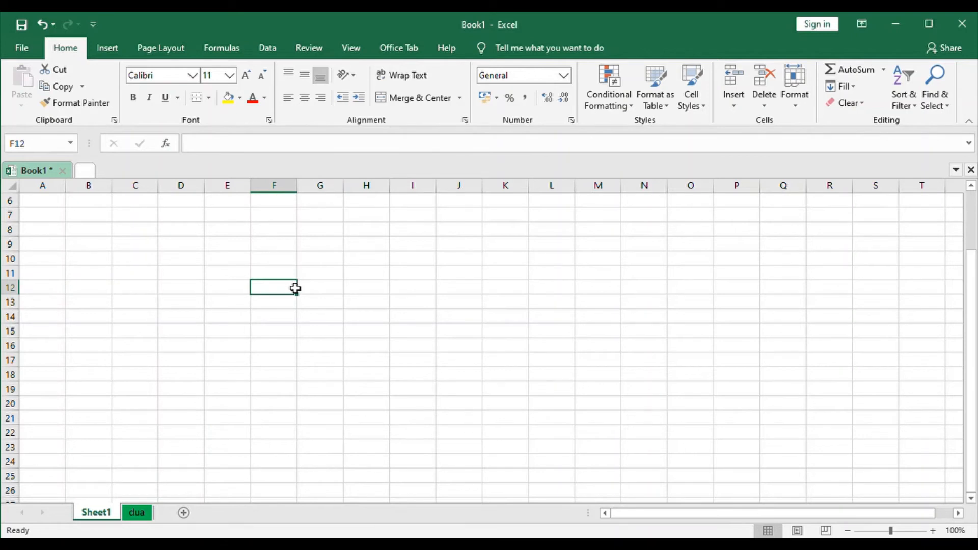
{"action": "key", "text": "Up"}
{"action": "key", "text": "Up"}
{"action": "key", "text": "Up"}
{"action": "key", "text": "Up"}
{"action": "key", "text": "Up"}
{"action": "key", "text": "Up"}
{"action": "key", "text": "Up"}
{"action": "key", "text": "Up"}
{"action": "key", "text": "Up"}
{"action": "key", "text": "Up"}
{"action": "key", "text": "Up"}
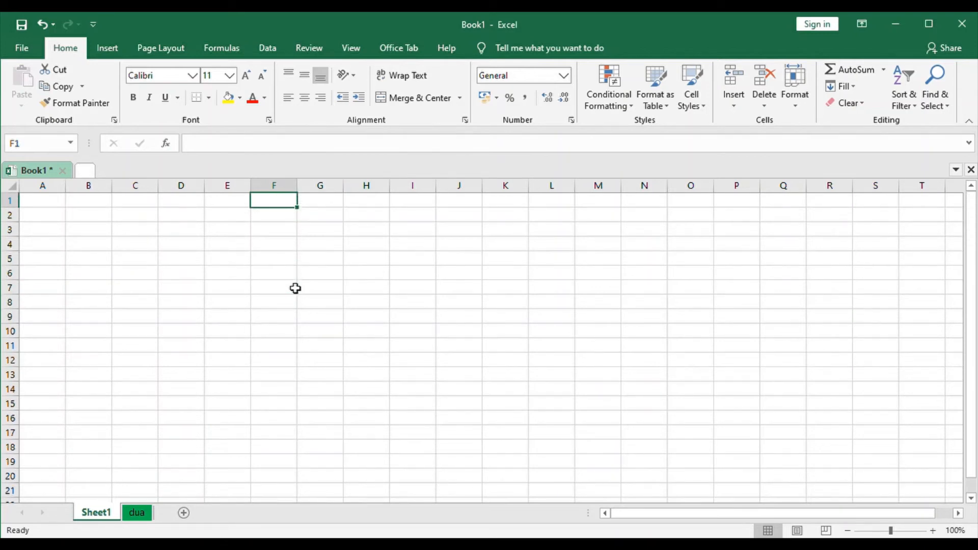
{"action": "key", "text": "Left"}
{"action": "key", "text": "Left"}
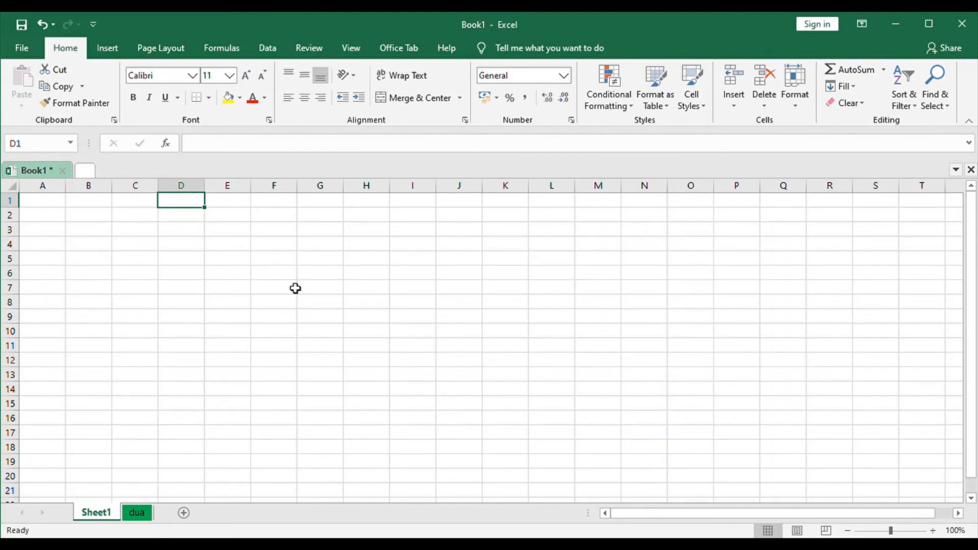
Step: Enter the table title "Nama dan Jumlah pohon di taman" in cell A2
{"action": "left_click", "coordinate": [52, 216]}
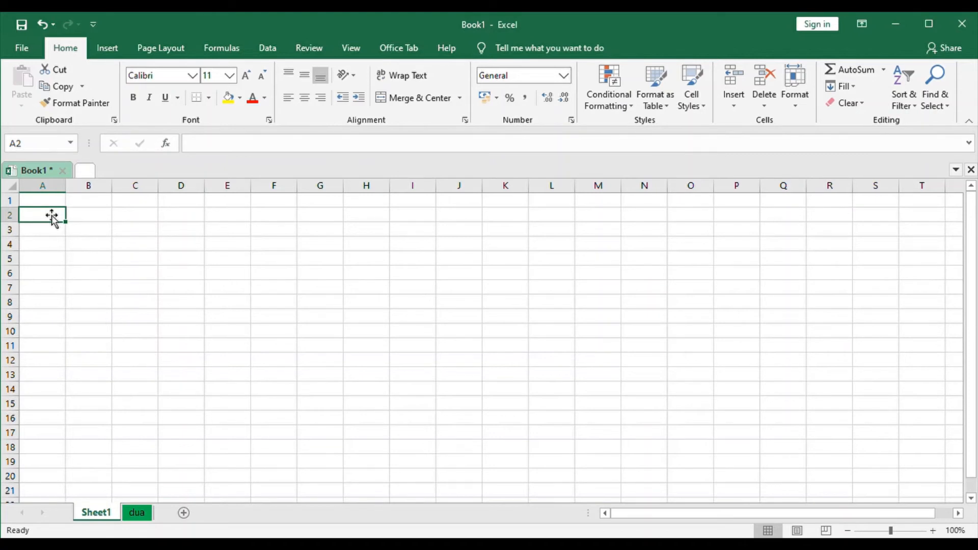
{"action": "type", "text": "Nama"}
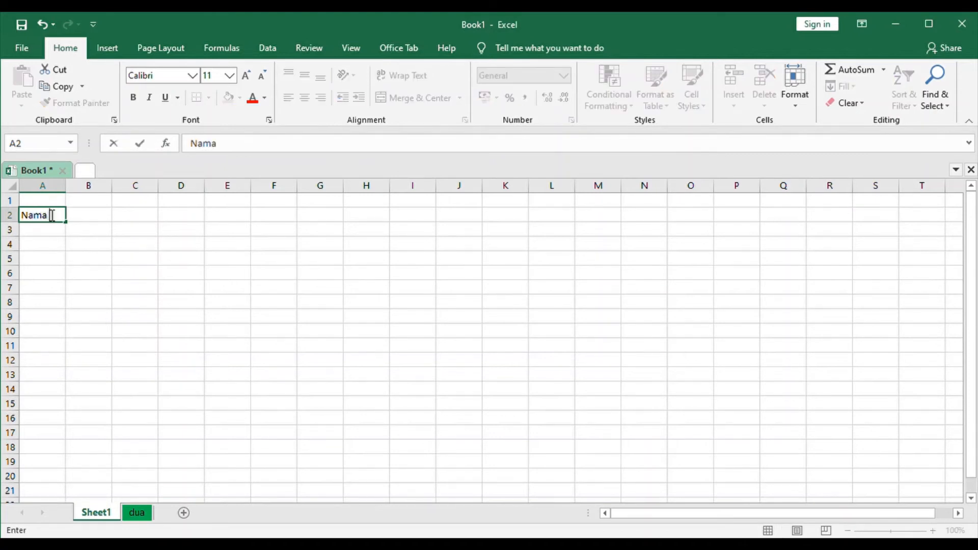
{"action": "type", "text": " dan Juml"}
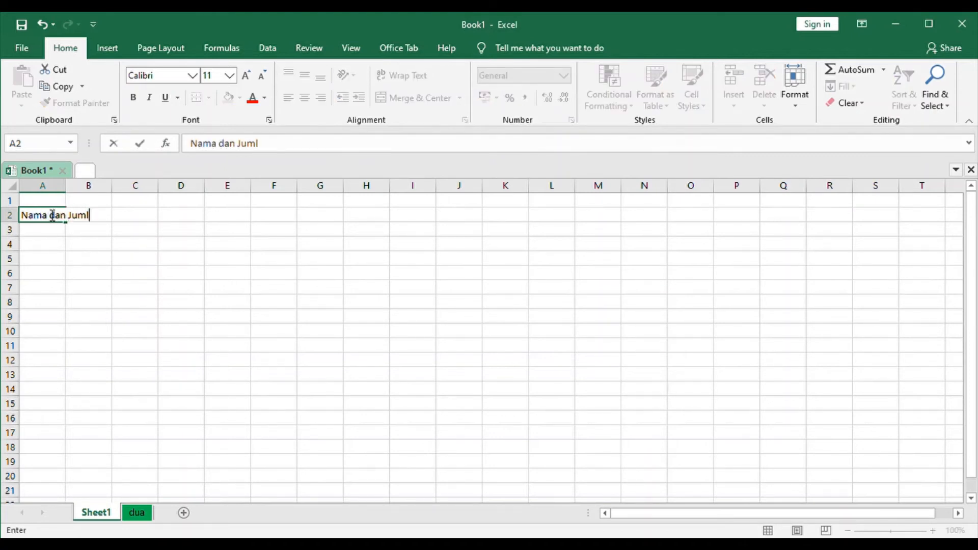
{"action": "type", "text": "ah pohon di taman"}
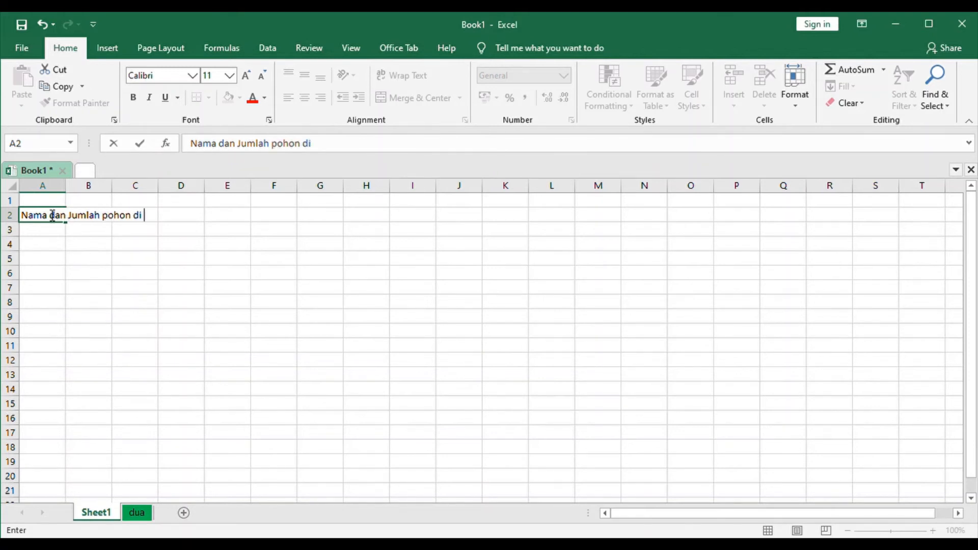
{"action": "left_click", "coordinate": [47, 240]}
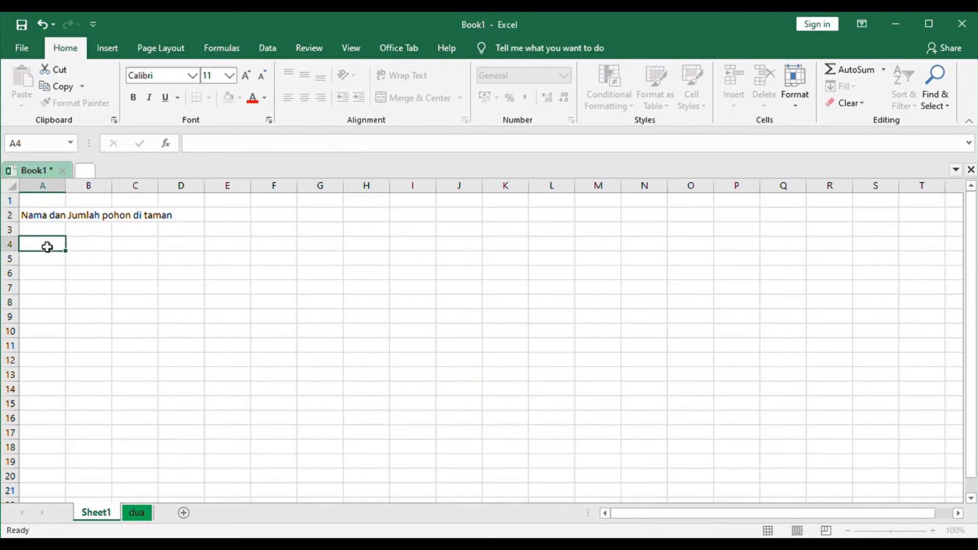
Step: Enter the column heading "nomor" in cell A3 and move on to cell B3
{"action": "left_click", "coordinate": [43, 235]}
{"action": "type", "text": "nomor"}
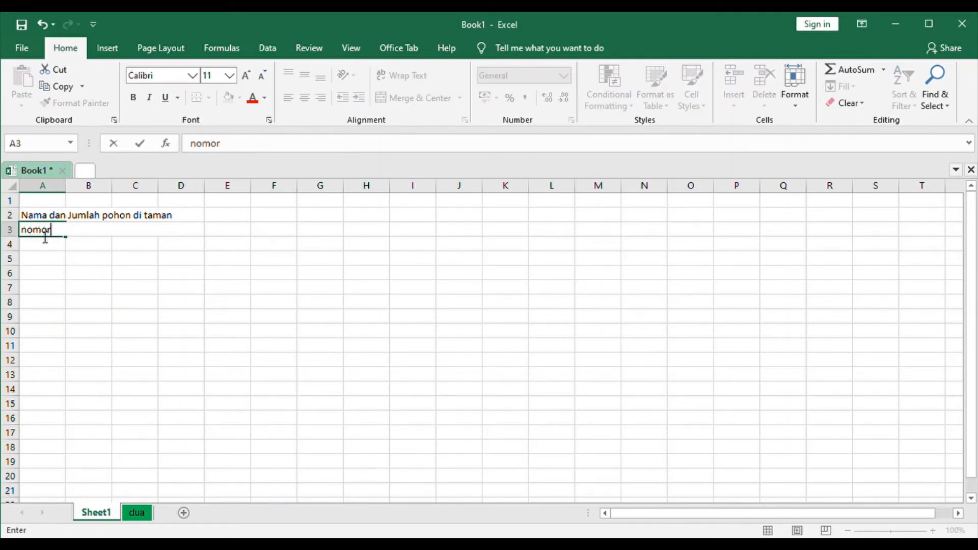
{"action": "key", "text": "Tab"}
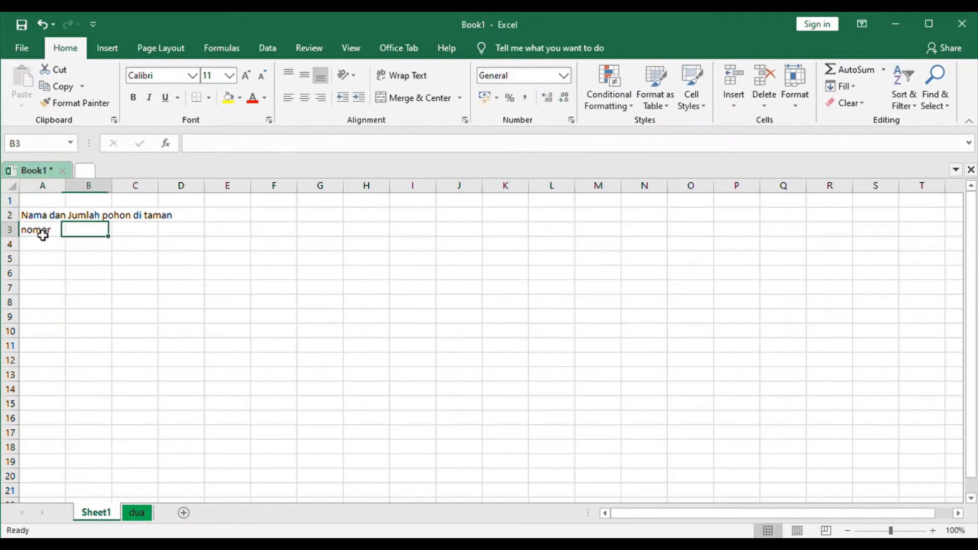
Step: Enter the column headings "nama tanaman" in cell B3 and "jumlah tanaman" in cell C3
{"action": "type", "text": "nama tanaman"}
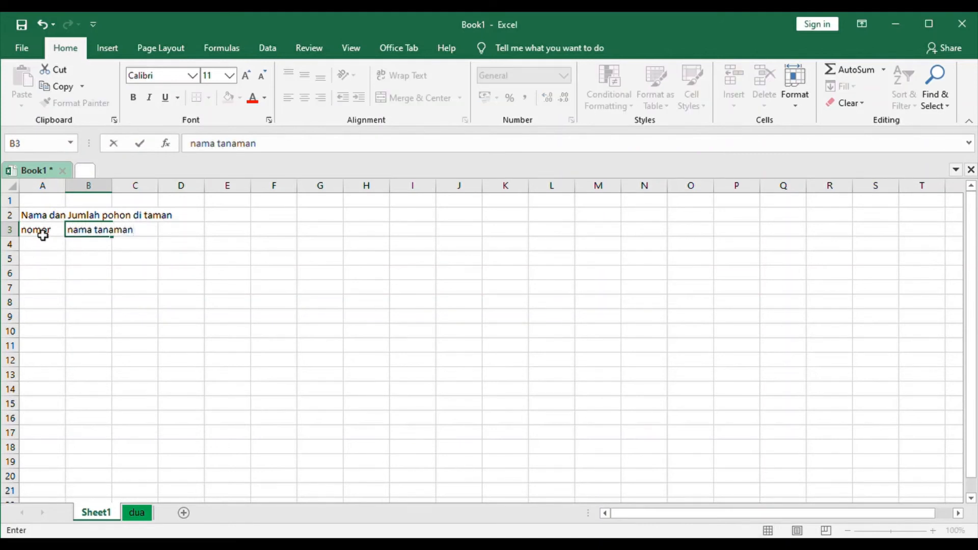
{"action": "key", "text": "Tab"}
{"action": "type", "text": "jumla"}
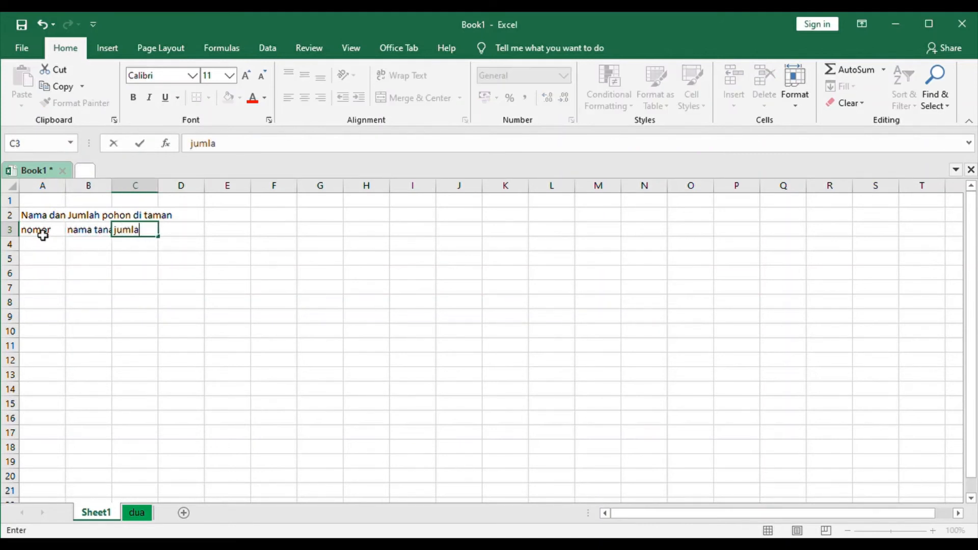
{"action": "type", "text": "h tanaman"}
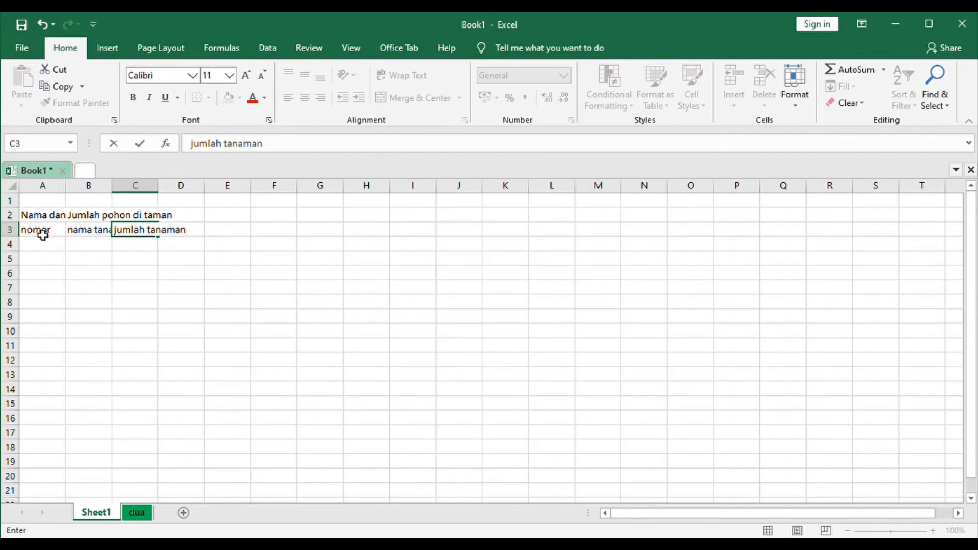
{"action": "key", "text": "Tab"}
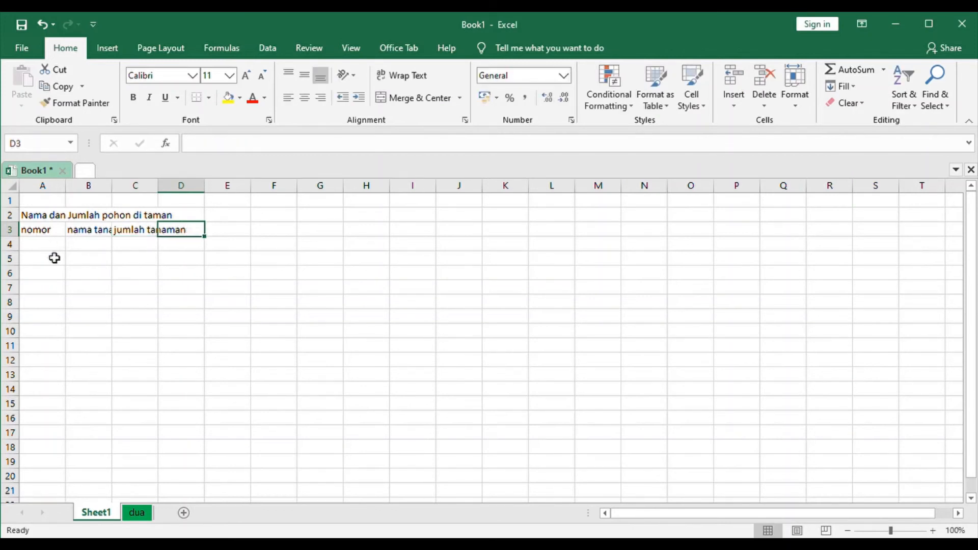
Step: Select cells A4, B4 and C4 one by one, and check the full heading texts in B3 and C3
{"action": "left_click", "coordinate": [44, 247]}
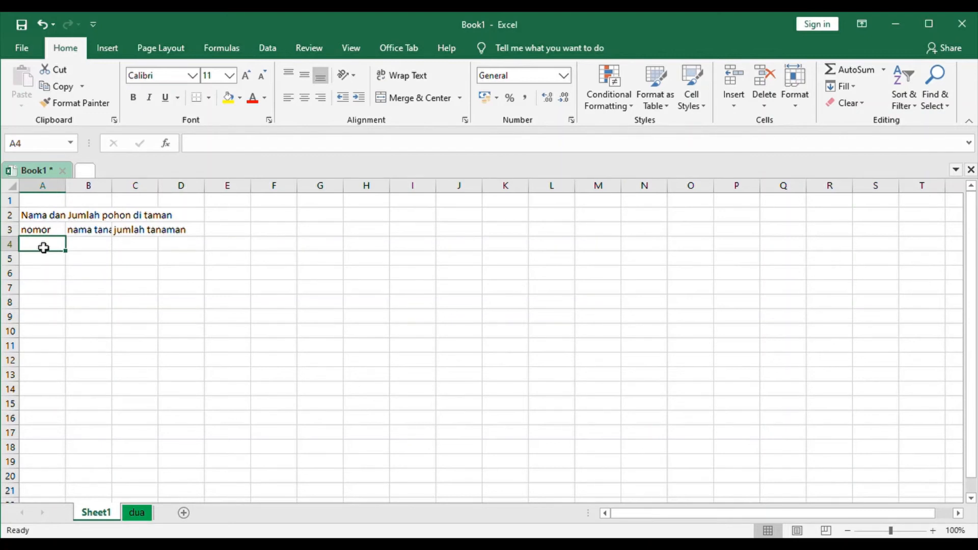
{"action": "left_click", "coordinate": [108, 250]}
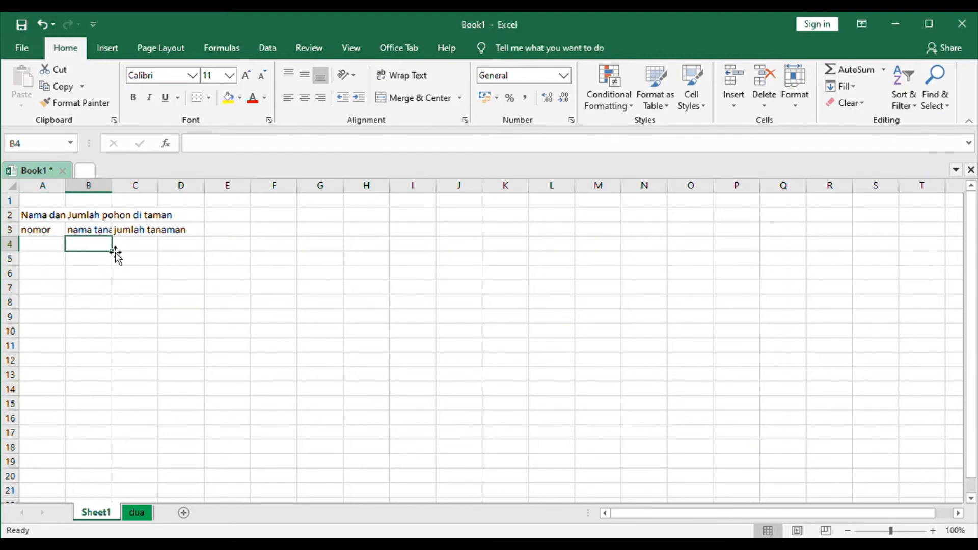
{"action": "left_click", "coordinate": [124, 248]}
{"action": "left_click", "coordinate": [79, 231]}
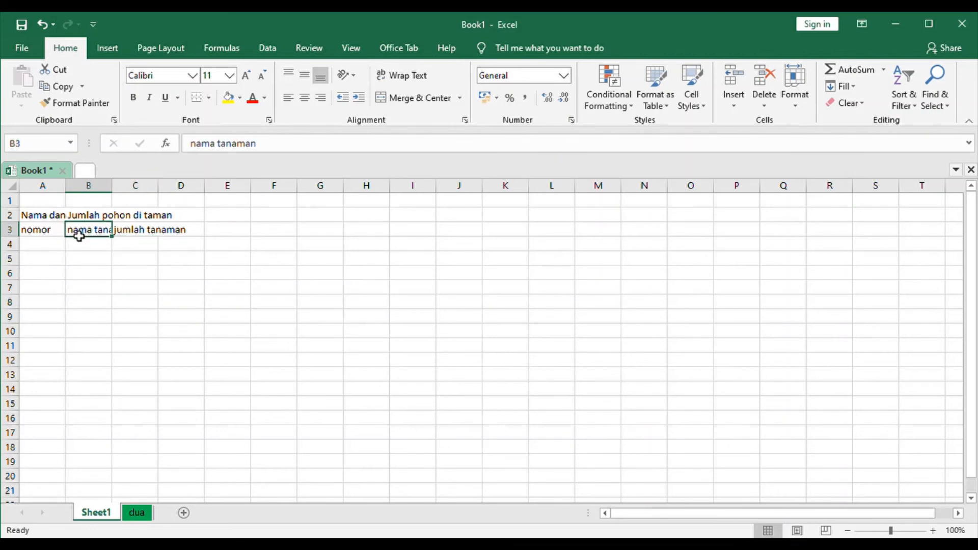
{"action": "left_click", "coordinate": [145, 231]}
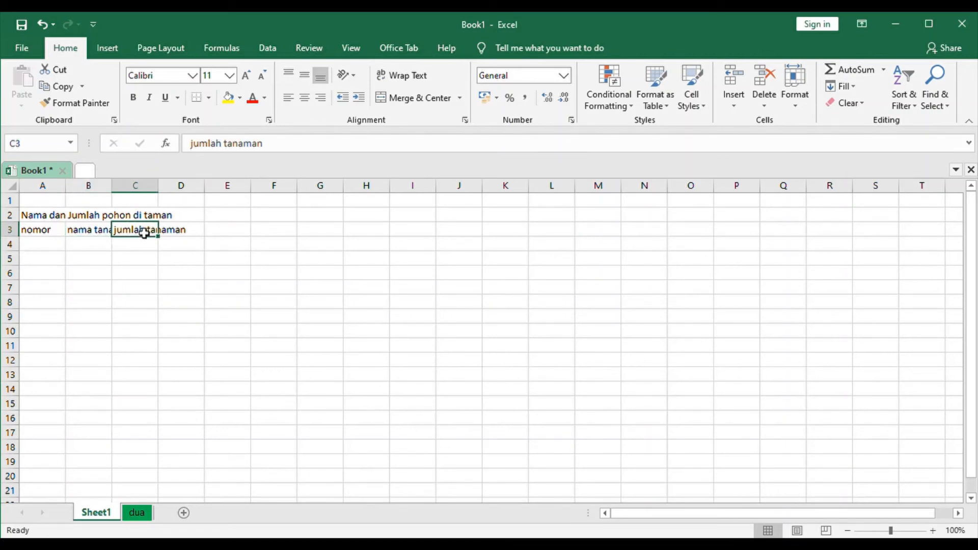
Step: Widen columns B and C by hand so that their headings in row 3 fit
{"action": "left_click", "coordinate": [78, 235]}
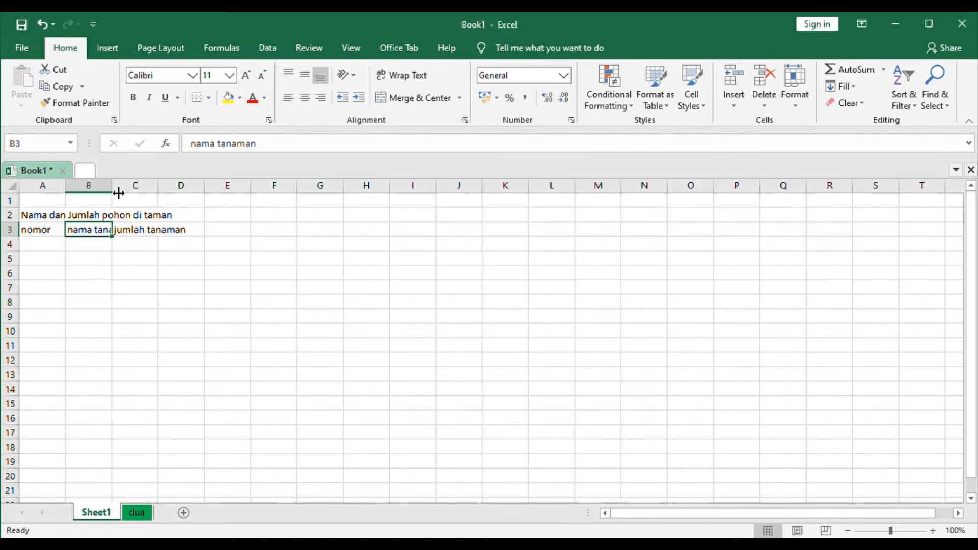
{"action": "left_click_drag", "start_coordinate": [112, 188], "coordinate": [153, 188]}
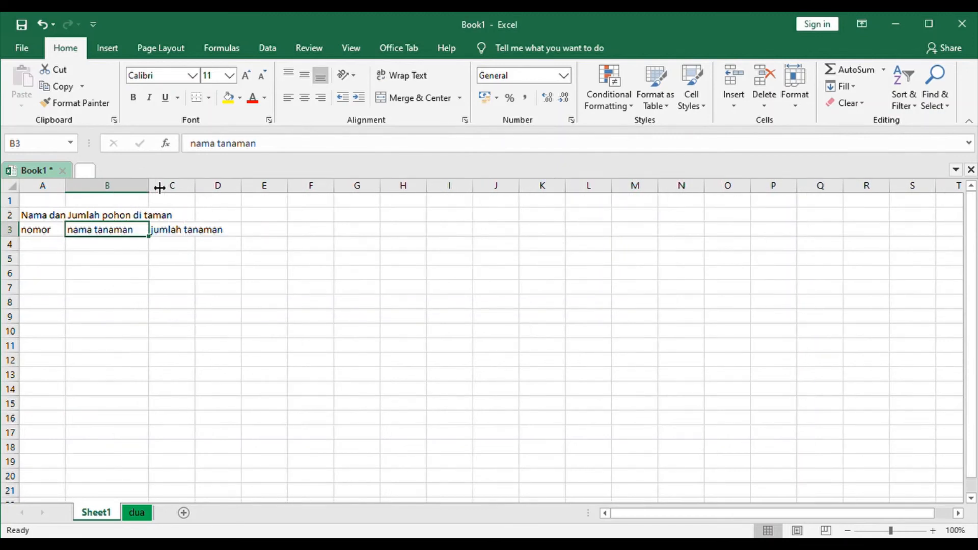
{"action": "left_click_drag", "start_coordinate": [202, 188], "coordinate": [238, 192]}
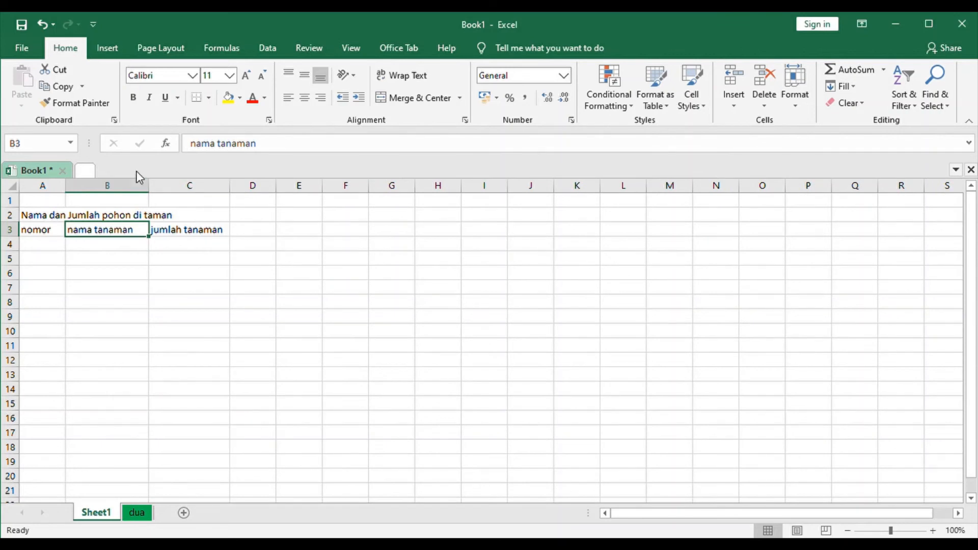
Step: Undo the manual widening of columns B and C and the heading entry in C3
{"action": "left_click", "coordinate": [43, 26]}
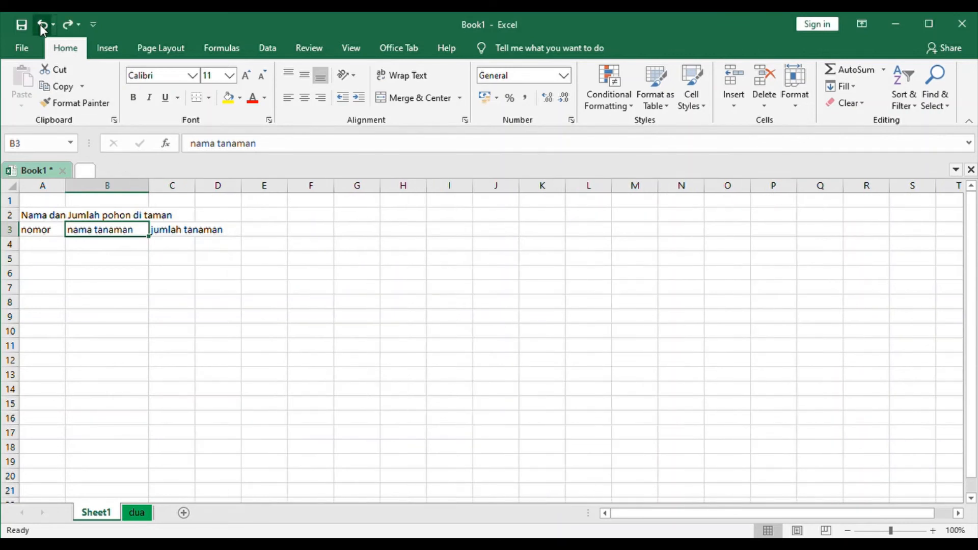
{"action": "left_click", "coordinate": [43, 25]}
{"action": "left_click", "coordinate": [43, 25]}
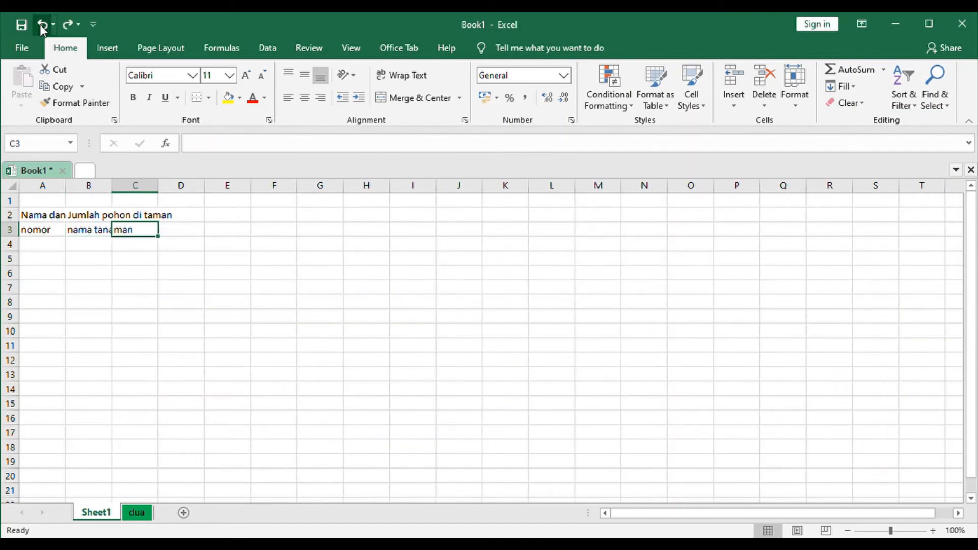
Step: Enter the heading "Jumlah pohon" in cell C3 and autofit columns B and C to their headings
{"action": "double_click", "coordinate": [117, 192]}
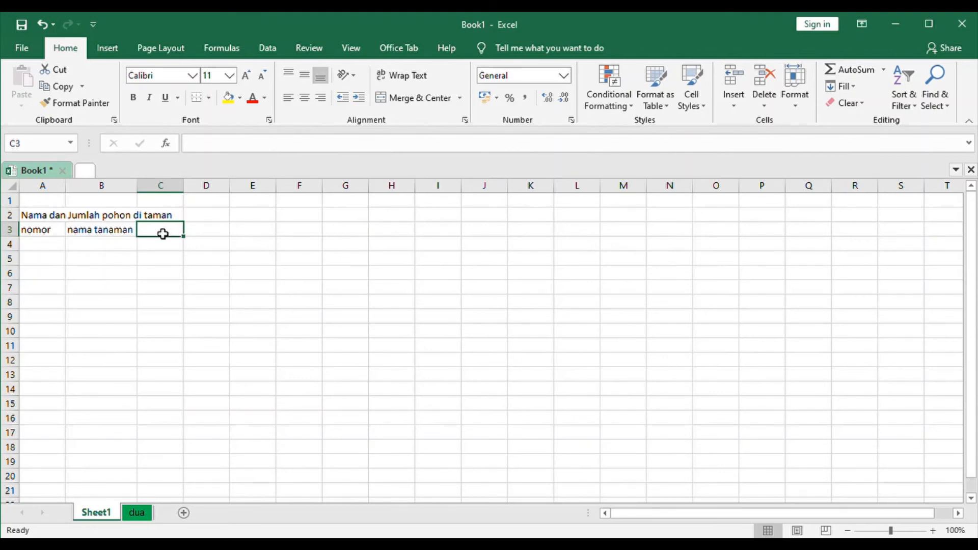
{"action": "type", "text": "Ju"}
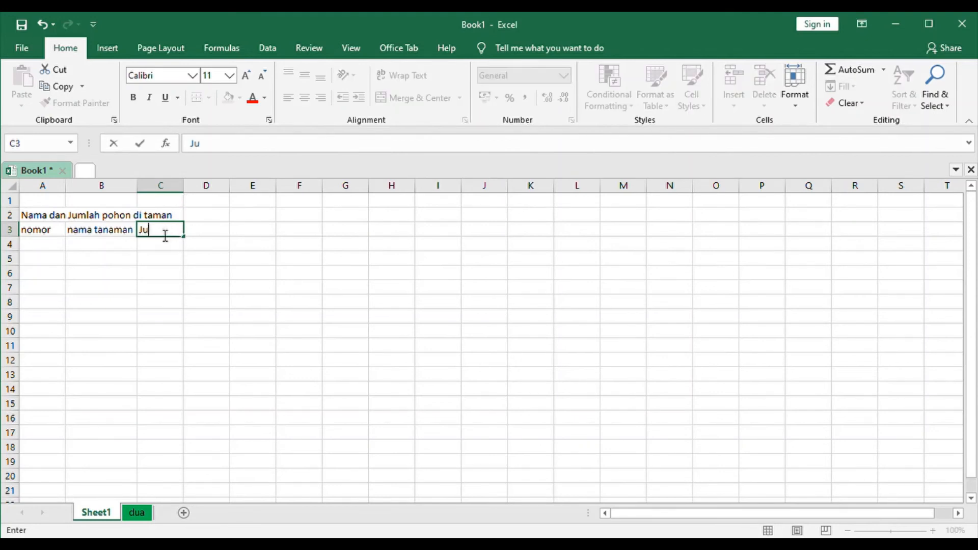
{"action": "type", "text": "mlah pohon"}
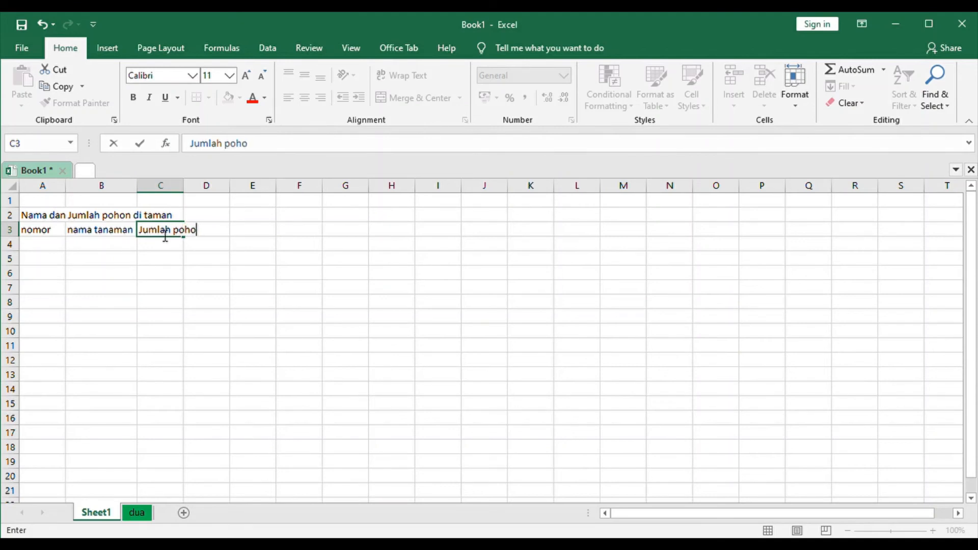
{"action": "left_click", "coordinate": [163, 256]}
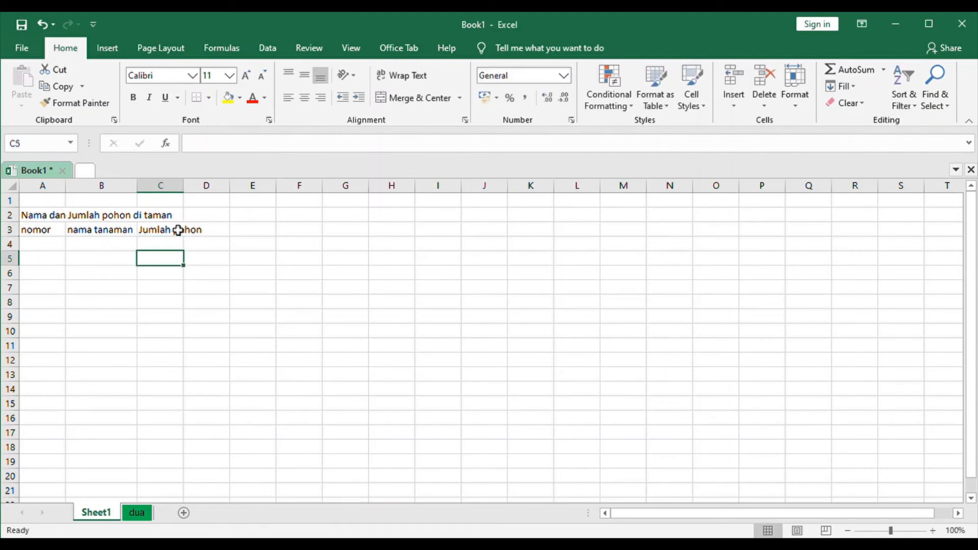
{"action": "double_click", "coordinate": [184, 187]}
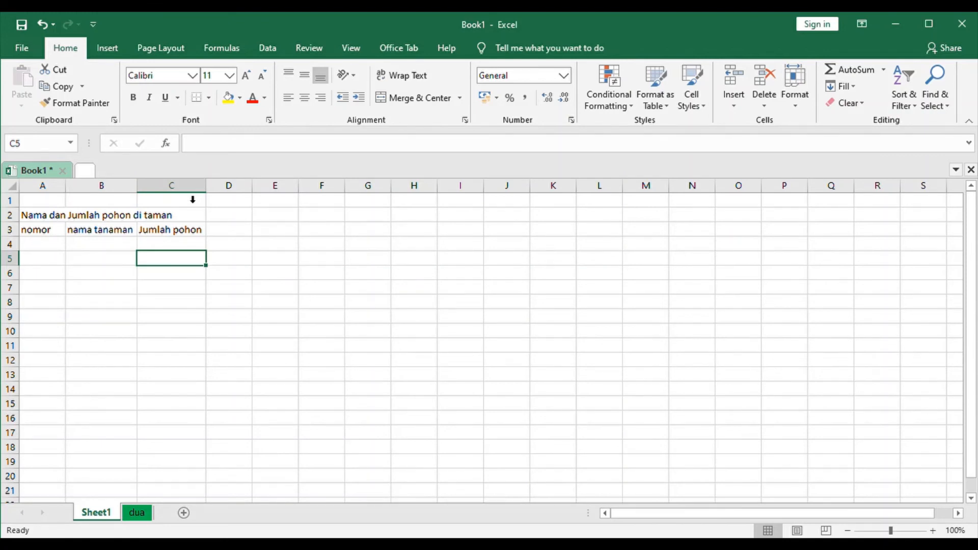
Step: Enter the numbers 1, 2, 3 and 45 in cells A4 to A7 under "nomor"
{"action": "left_click", "coordinate": [55, 246]}
{"action": "type", "text": "2"}
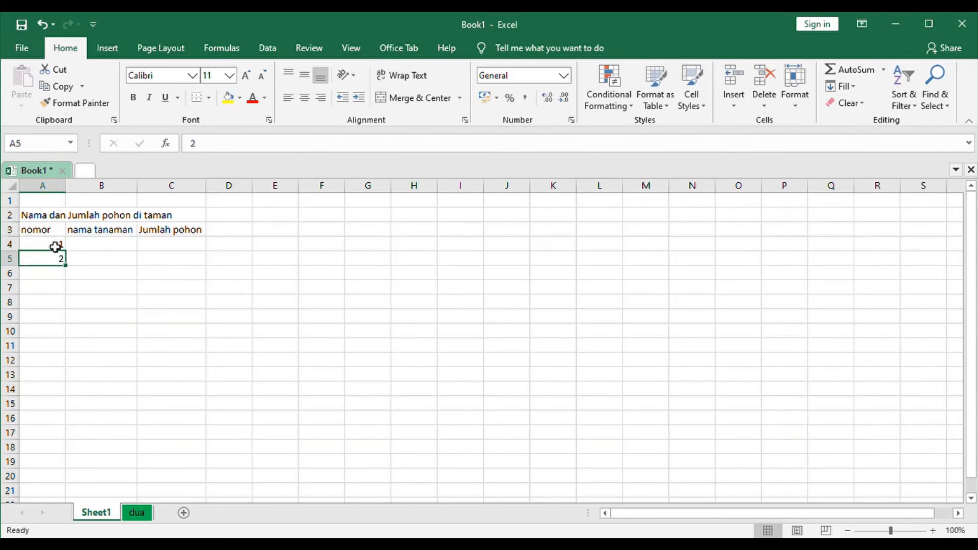
{"action": "key", "text": "Return"}
{"action": "type", "text": "3"}
{"action": "key", "text": "Return"}
{"action": "type", "text": "45"}
{"action": "key", "text": "Return"}
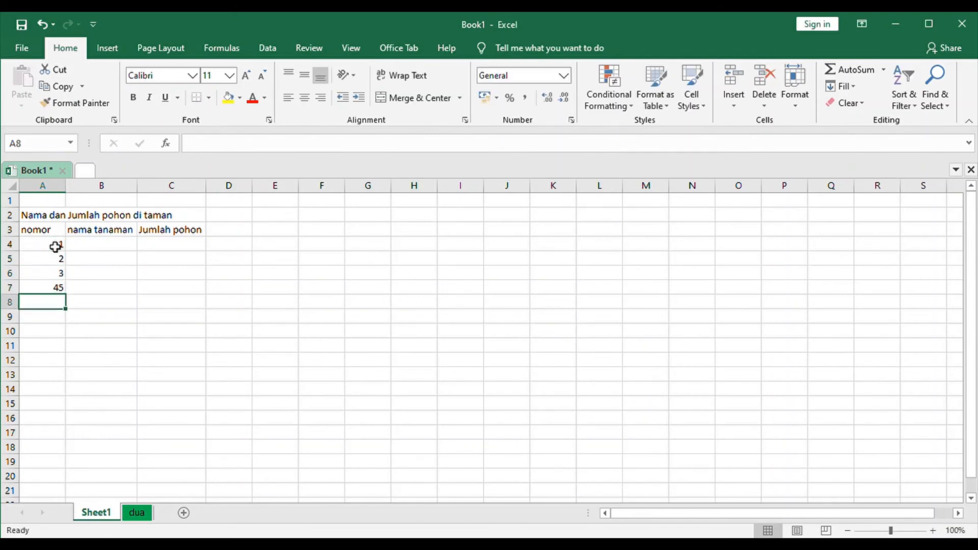
Step: Move up and down through column A between the "nomor" heading and A7 to check the entered numbers
{"action": "key", "text": "Up"}
{"action": "key", "text": "Up"}
{"action": "key", "text": "Up"}
{"action": "key", "text": "Up"}
{"action": "key", "text": "Up"}
{"action": "key", "text": "Up"}
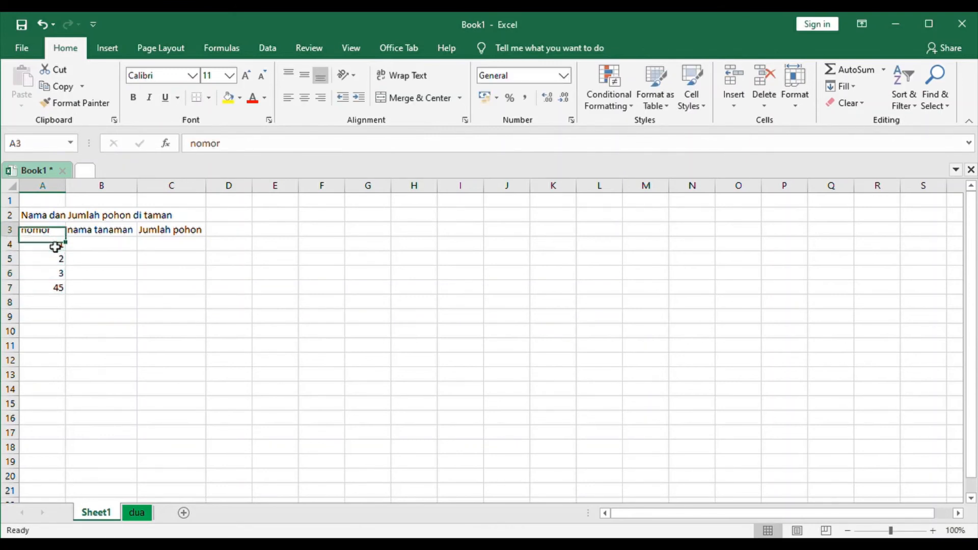
{"action": "key", "text": "Down"}
{"action": "key", "text": "Down"}
{"action": "key", "text": "Down"}
{"action": "key", "text": "Down"}
{"action": "key", "text": "Down"}
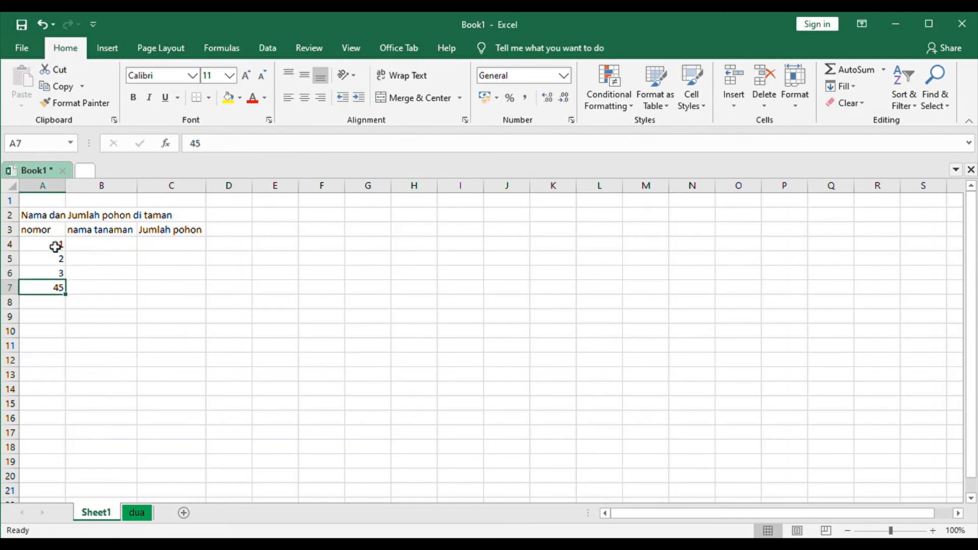
{"action": "key", "text": "Up"}
{"action": "key", "text": "Down"}
{"action": "key", "text": "Up"}
{"action": "key", "text": "Down"}
Step: Correct the number in cell A7 to 4 and enter 5 in cell A8
{"action": "double_click", "coordinate": [65, 288]}
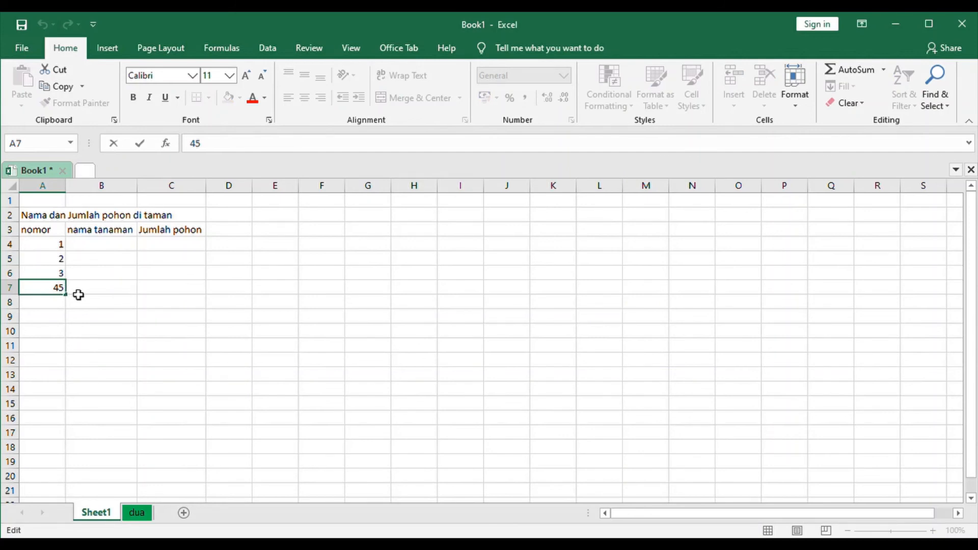
{"action": "key", "text": "BackSpace"}
{"action": "left_click", "coordinate": [62, 304]}
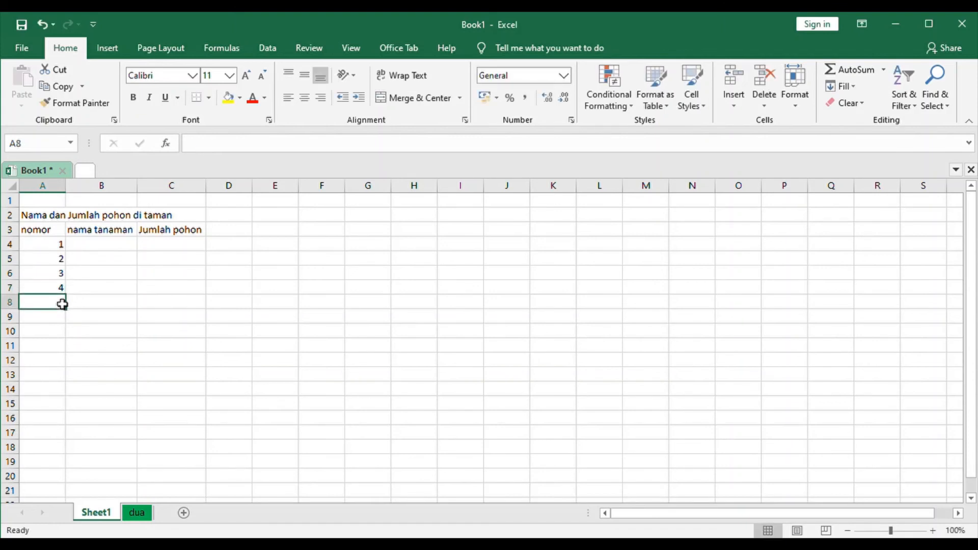
{"action": "type", "text": "5"}
{"action": "key", "text": "Right"}
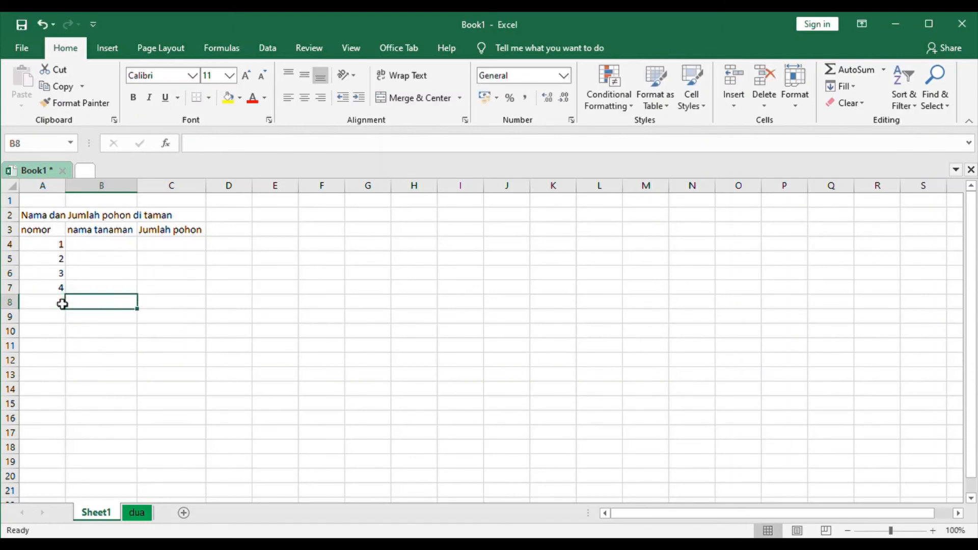
Step: Enter the plant names "mahoni", "jati" and "pinus" in cells B4 to B6
{"action": "left_click", "coordinate": [94, 244]}
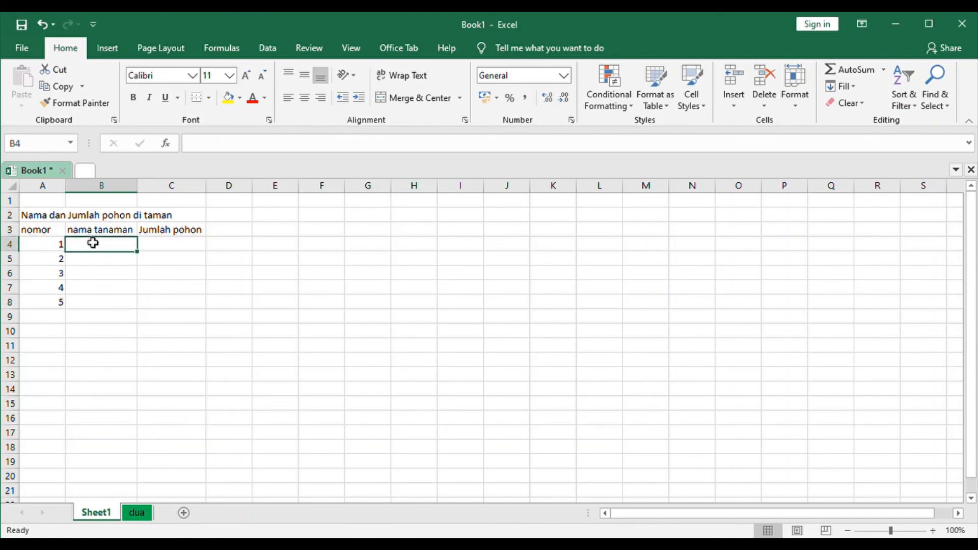
{"action": "type", "text": "mahoni"}
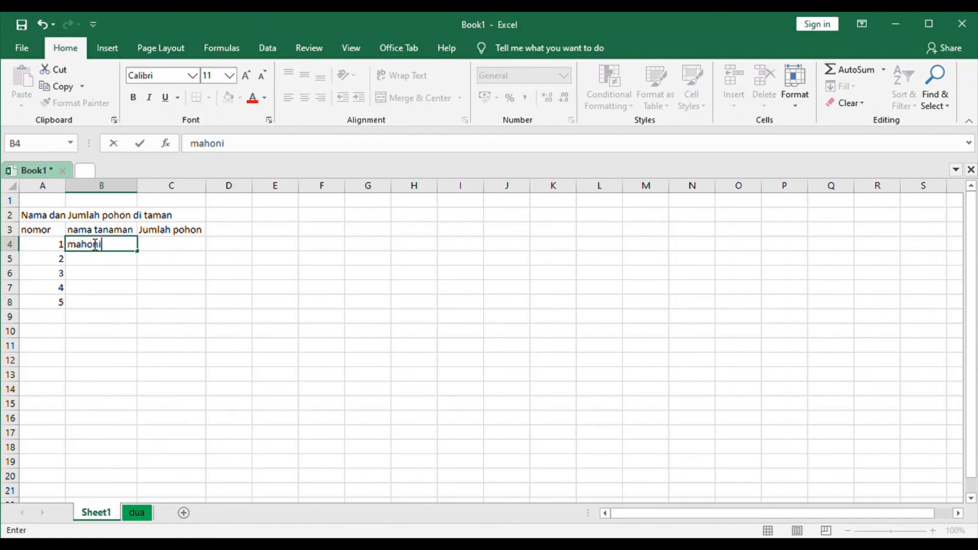
{"action": "key", "text": "Return"}
{"action": "type", "text": "jati"}
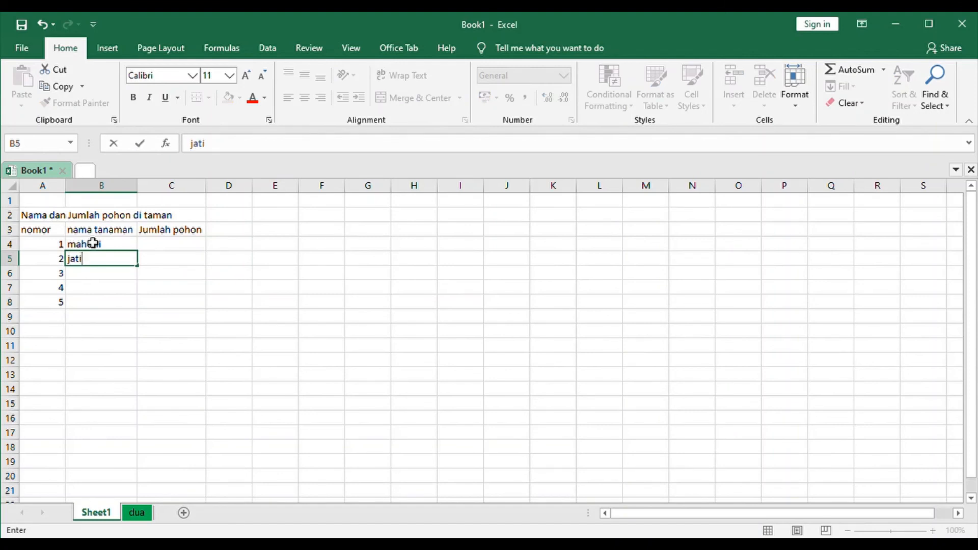
{"action": "key", "text": "Return"}
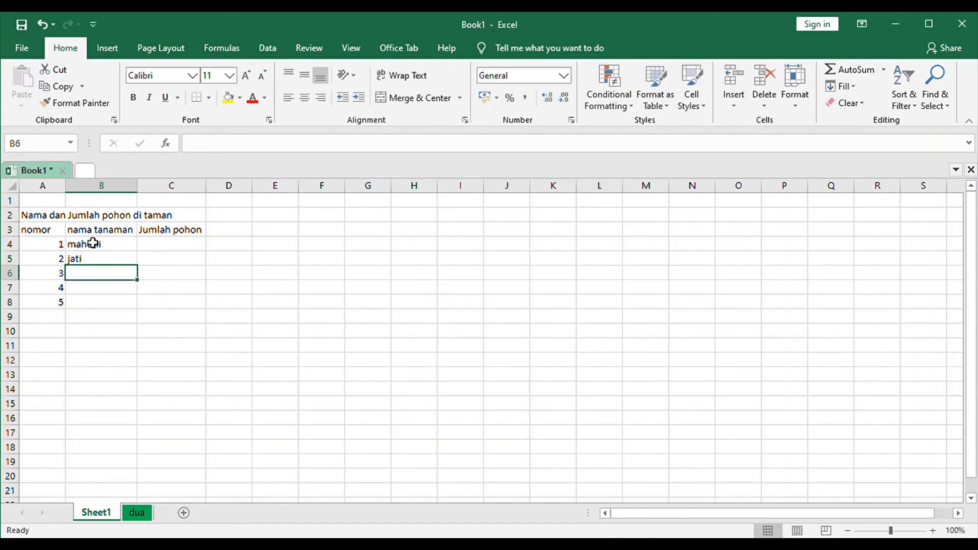
{"action": "type", "text": "pinus"}
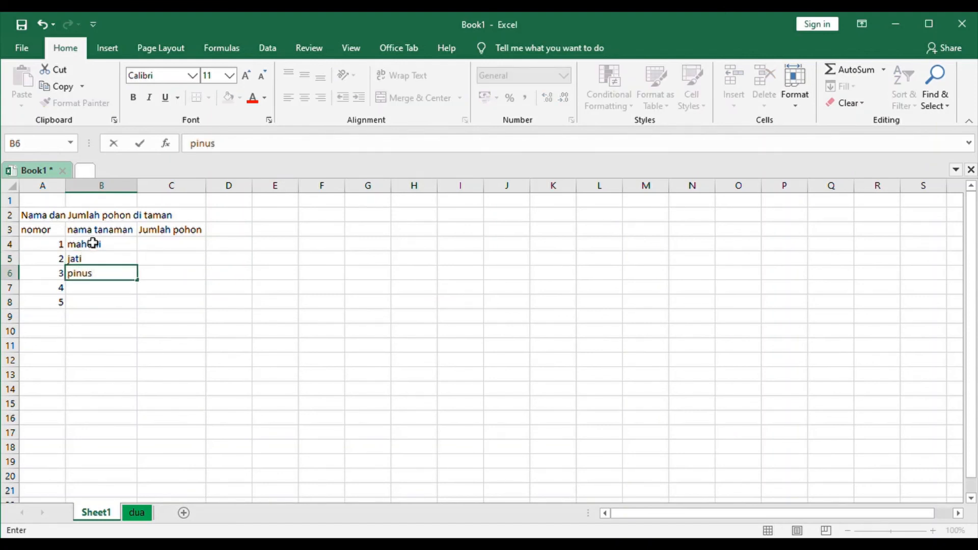
{"action": "key", "text": "Return"}
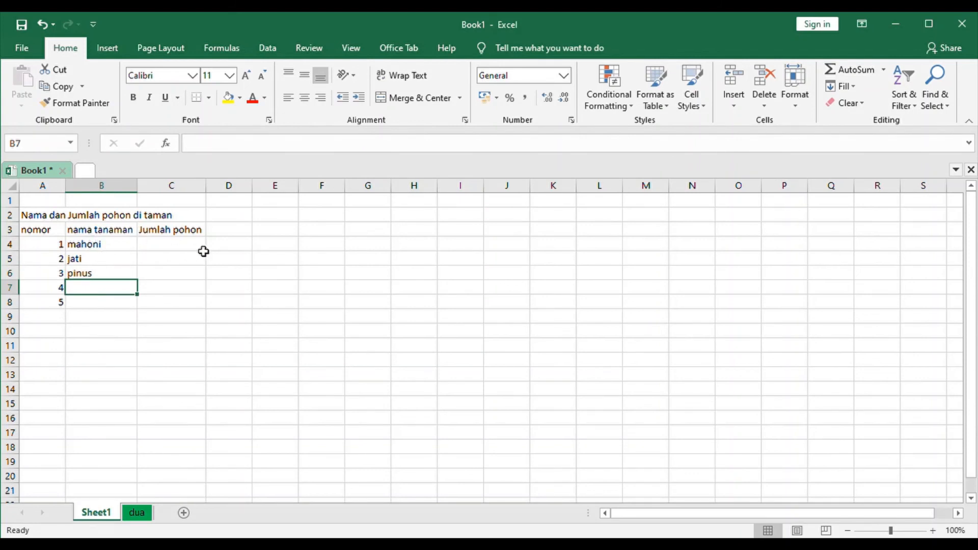
Step: Enter the tree counts 20, 30 and 40 in cells C4 to C6 under "Jumlah pohon"
{"action": "left_click", "coordinate": [186, 248]}
{"action": "type", "text": "20"}
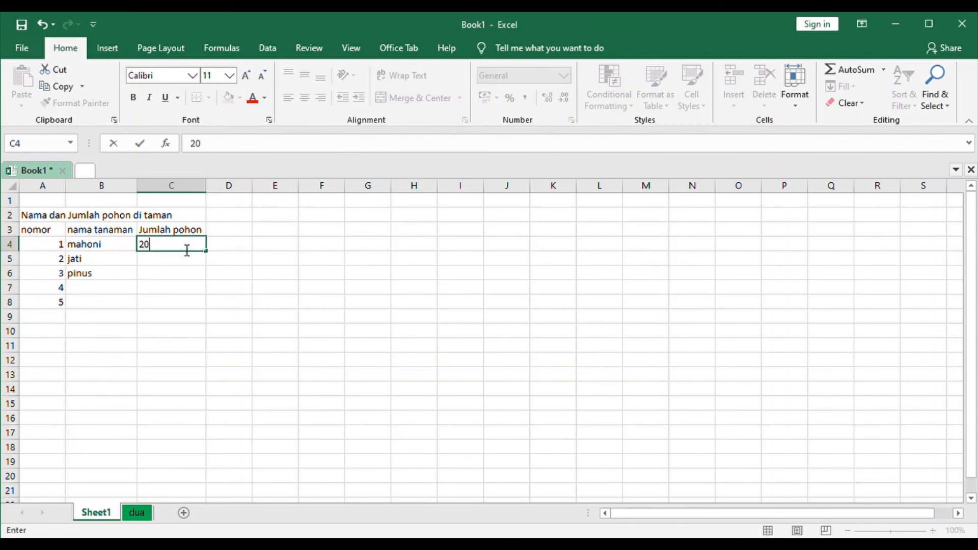
{"action": "key", "text": "Return"}
{"action": "type", "text": "30"}
{"action": "key", "text": "Return"}
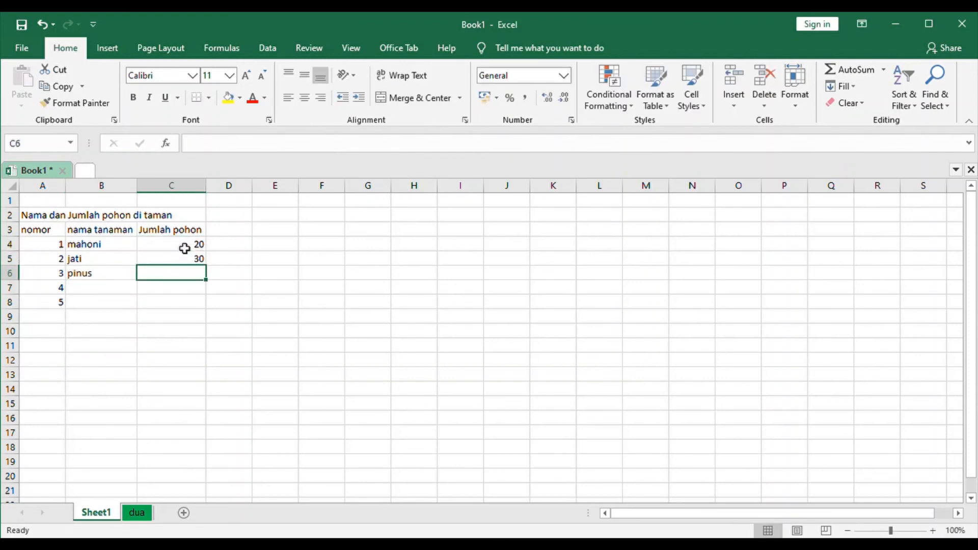
{"action": "type", "text": "40"}
{"action": "left_click", "coordinate": [191, 352]}
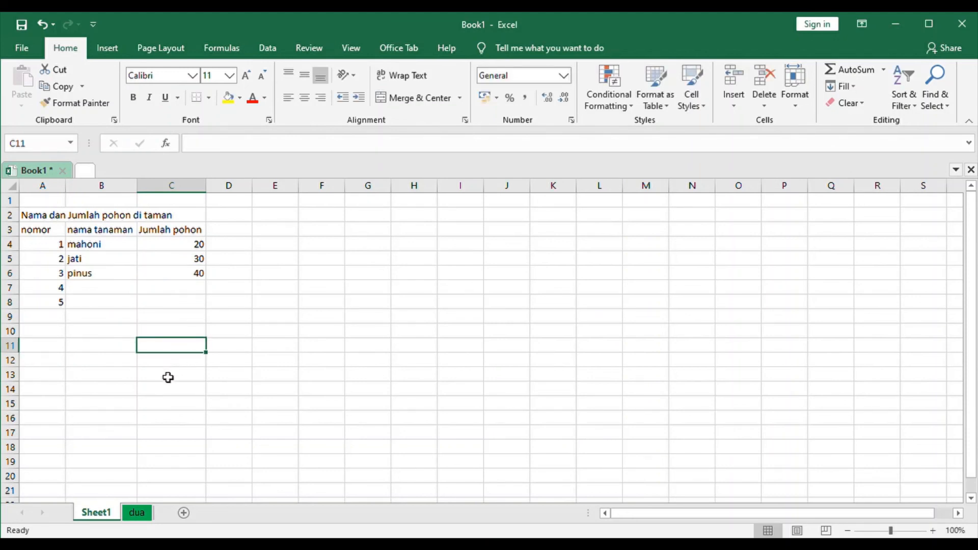
Step: Select the empty cells B12 and B7, and end on cell B6 containing "pinus"
{"action": "left_click", "coordinate": [126, 361]}
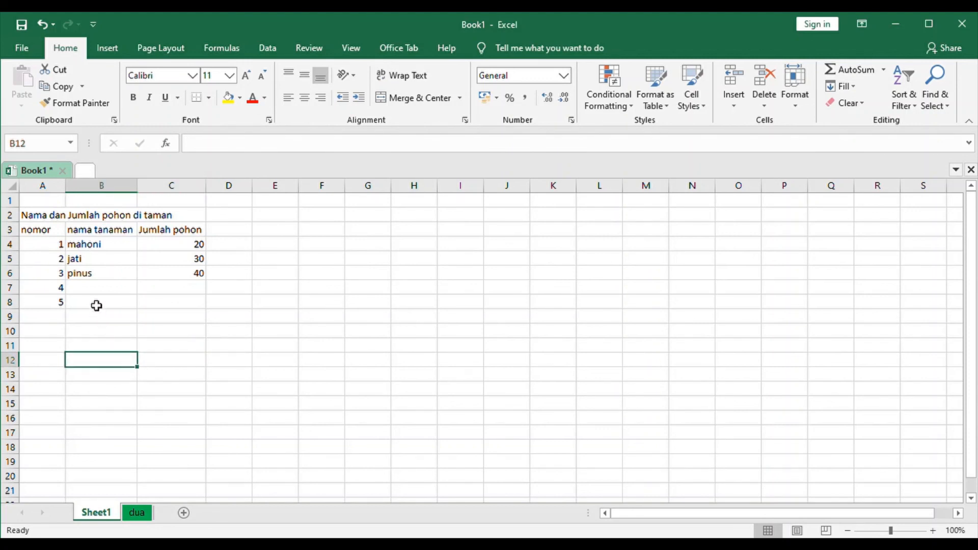
{"action": "left_click", "coordinate": [89, 288]}
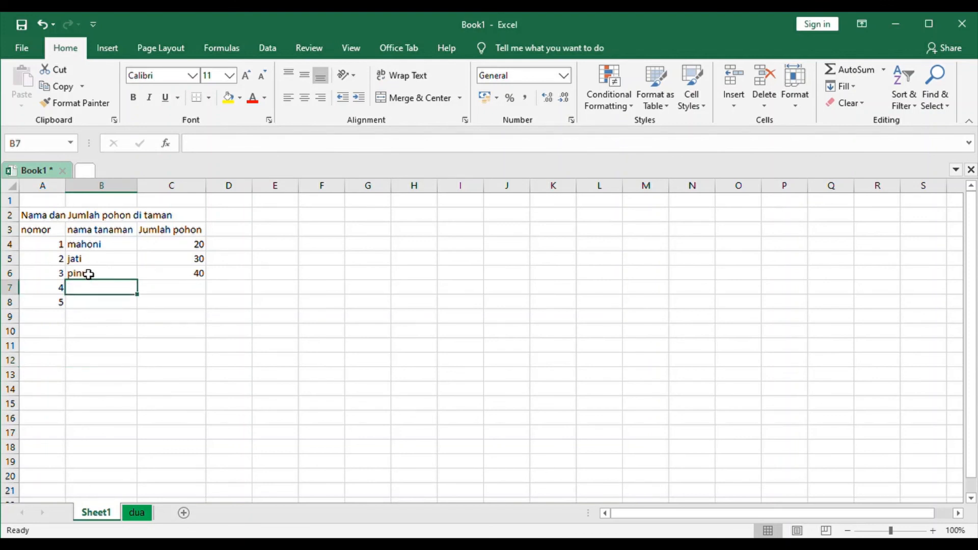
{"action": "left_click", "coordinate": [89, 275]}
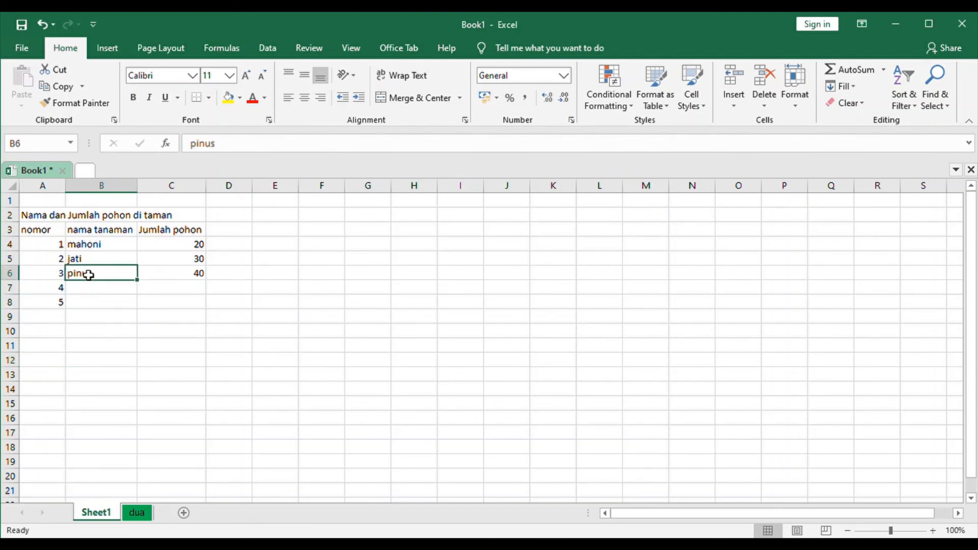